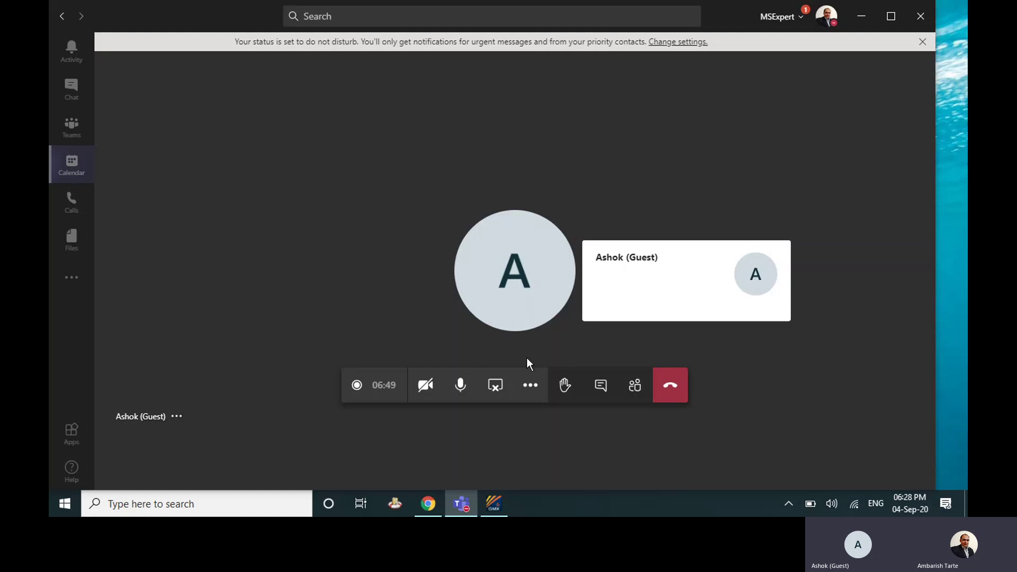
Step: Switch from the Teams call to Chrome, showing the GMetrix SMS download page
{"action": "left_click", "coordinate": [432, 512]}
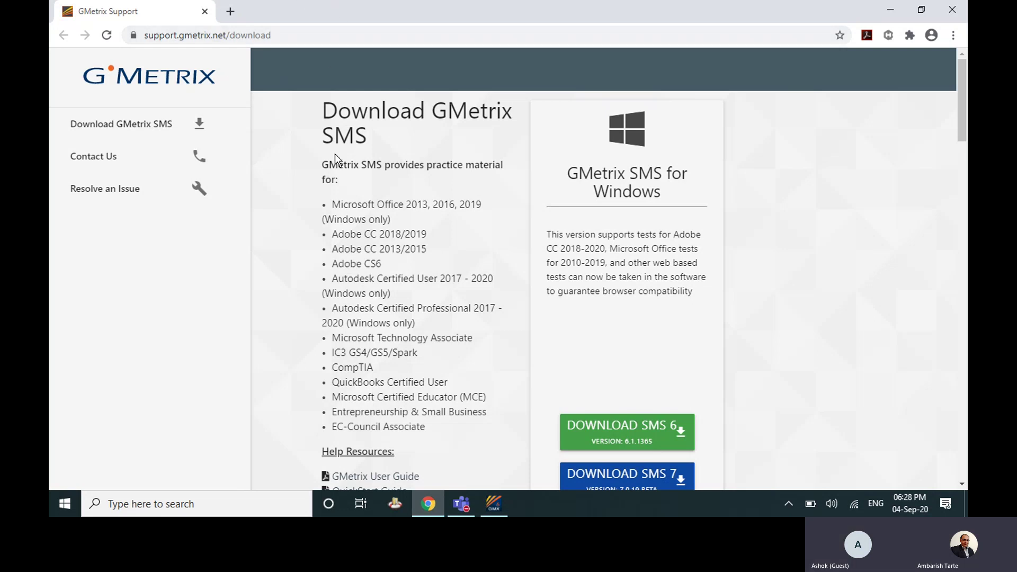
Step: Scroll to the Windows installers and download the GMetrix SMS 7 beta, version 7.0.19
{"action": "scroll", "coordinate": [721, 316], "scroll_direction": "down", "scroll_amount": 1}
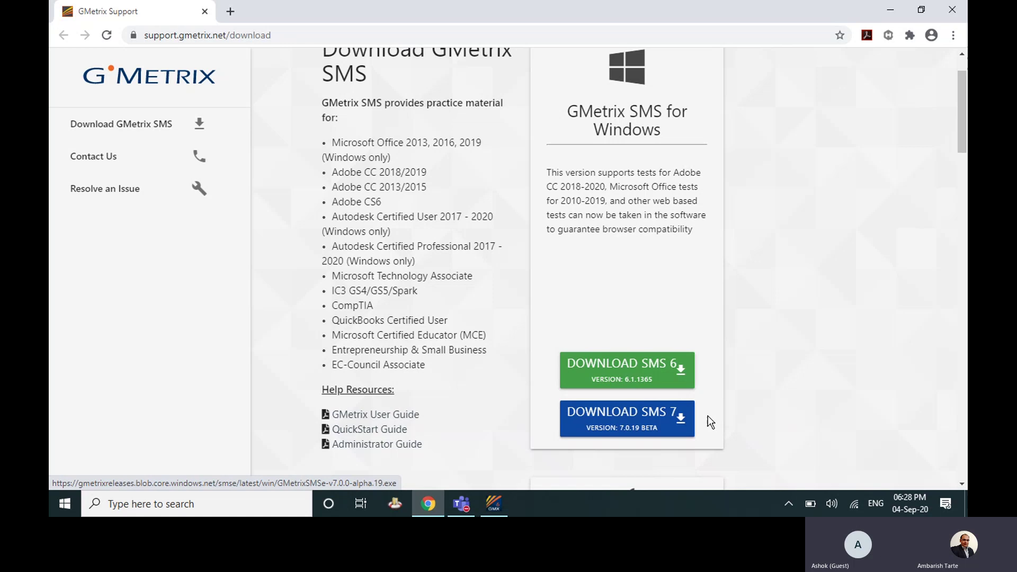
{"action": "left_click", "coordinate": [663, 429]}
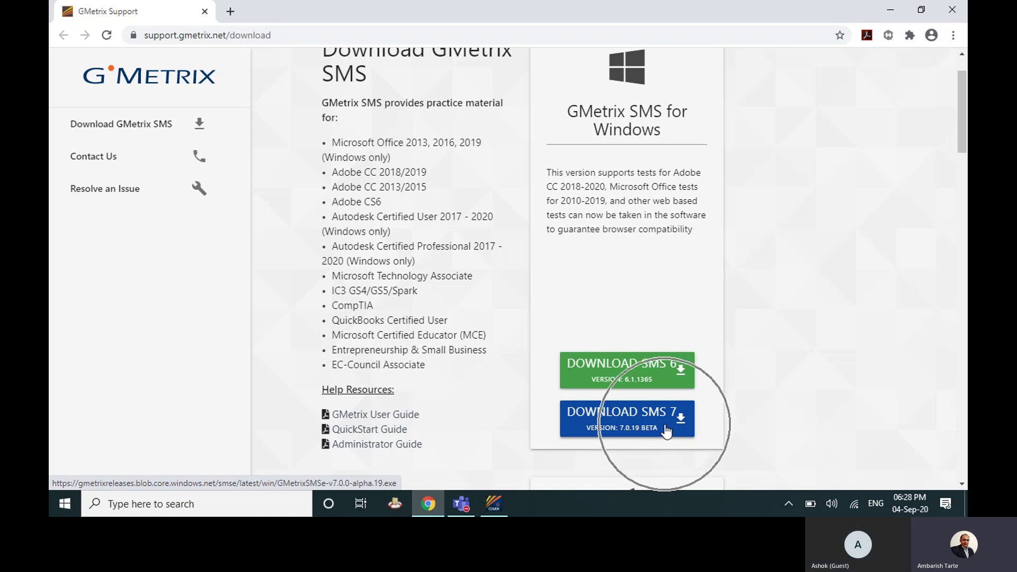
{"action": "left_click", "coordinate": [634, 437]}
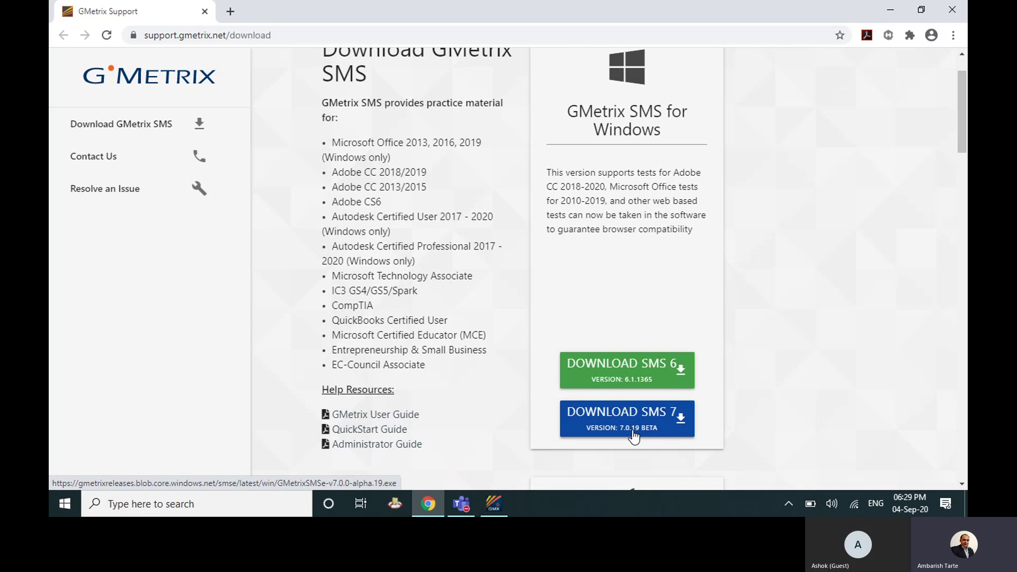
Step: Show the desktop and launch GMetrix Skills Management System from the Start menu's GMetrix group
{"action": "key", "text": "super+d"}
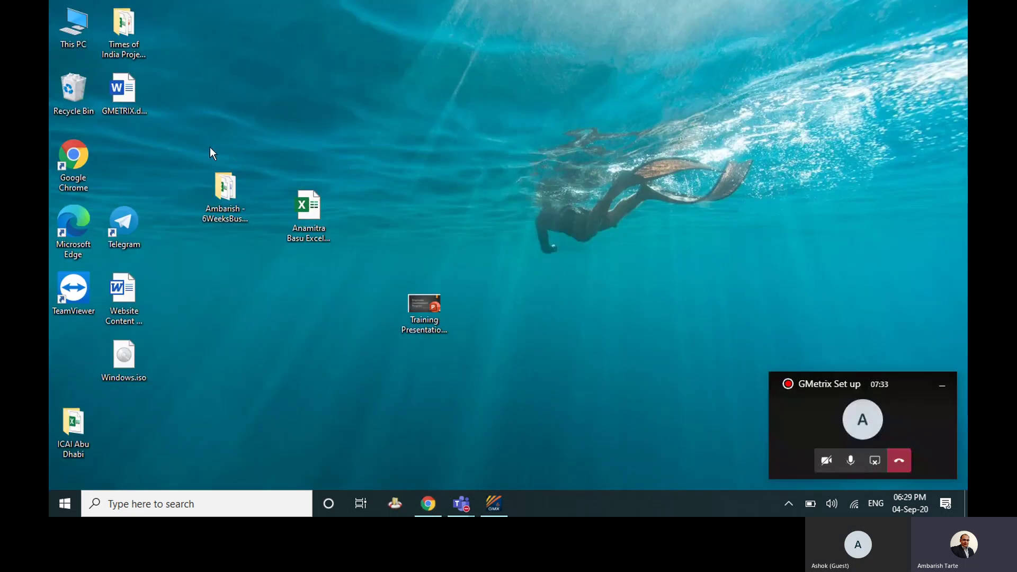
{"action": "key", "text": "ctrl"}
{"action": "left_click", "coordinate": [59, 515]}
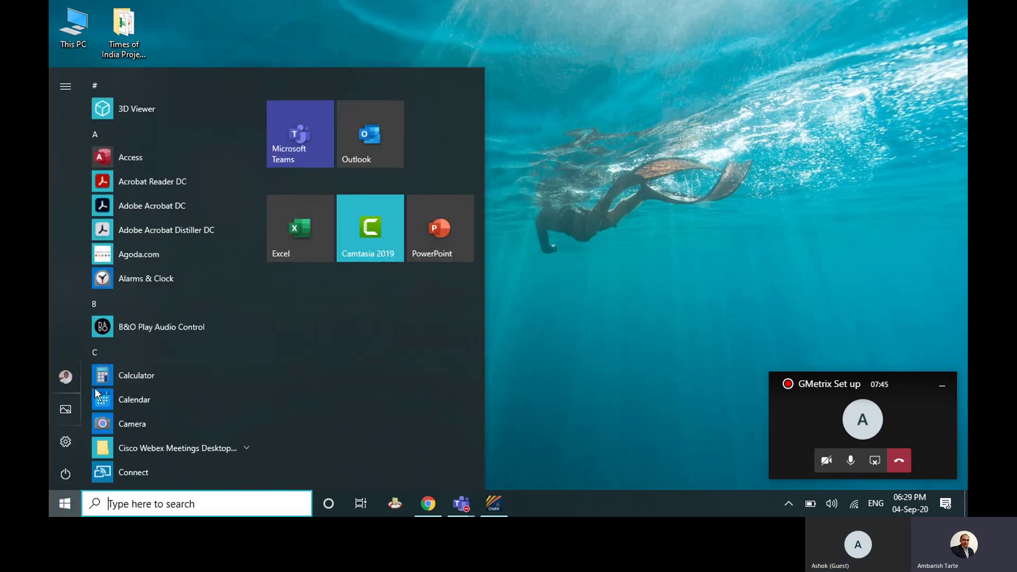
{"action": "left_click", "coordinate": [93, 306]}
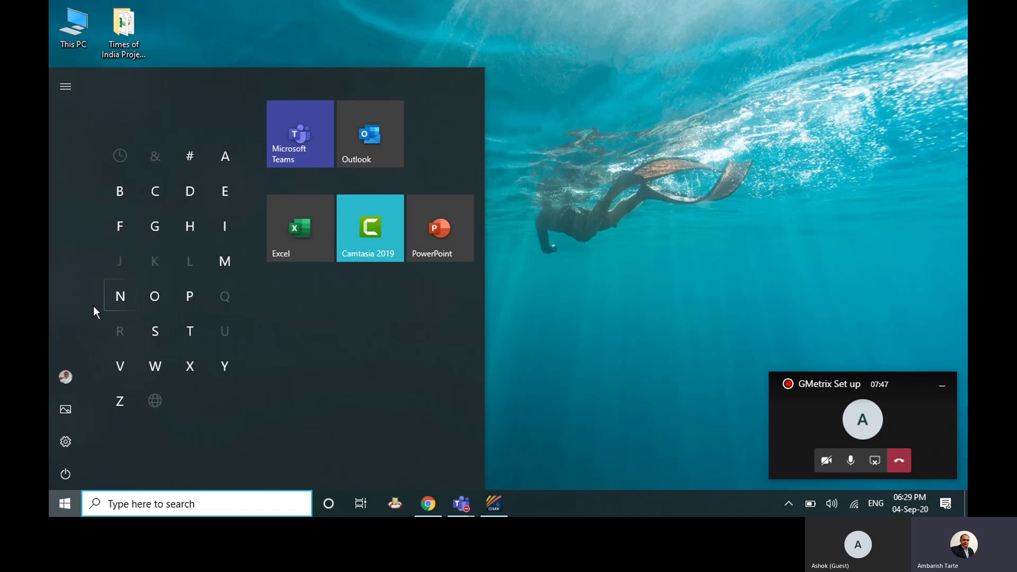
{"action": "left_click", "coordinate": [157, 227]}
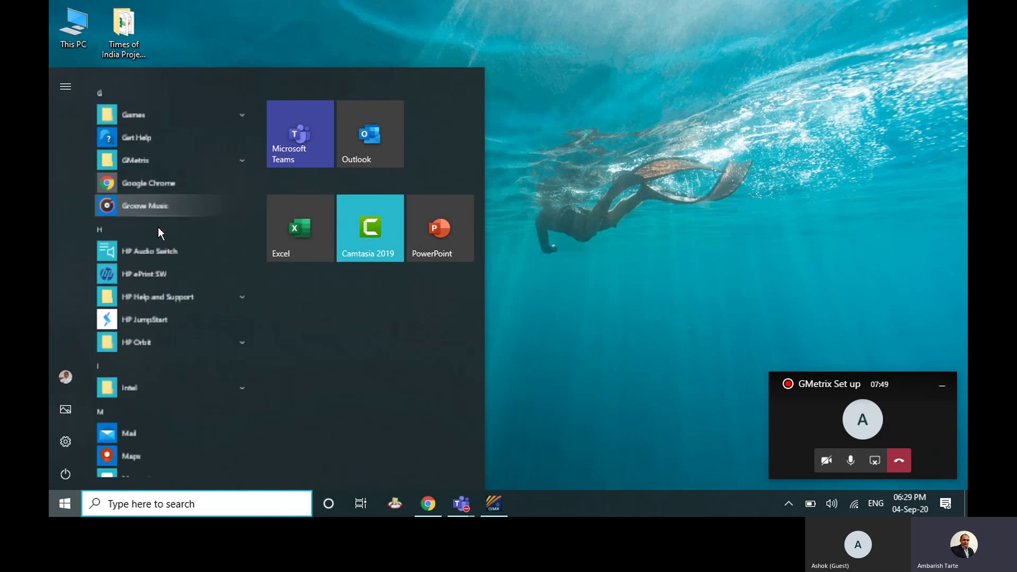
{"action": "left_click", "coordinate": [138, 154]}
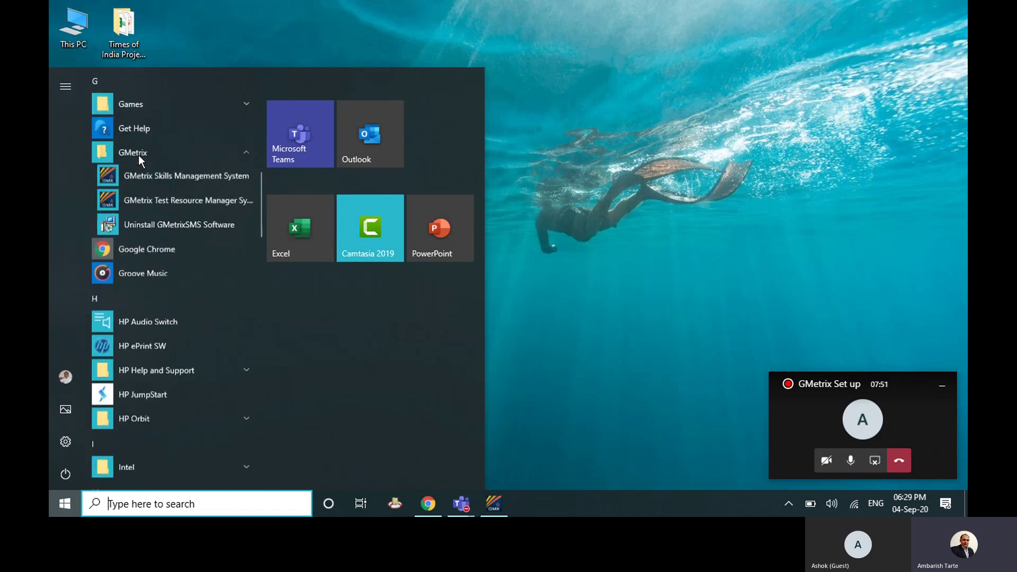
{"action": "left_click", "coordinate": [171, 178]}
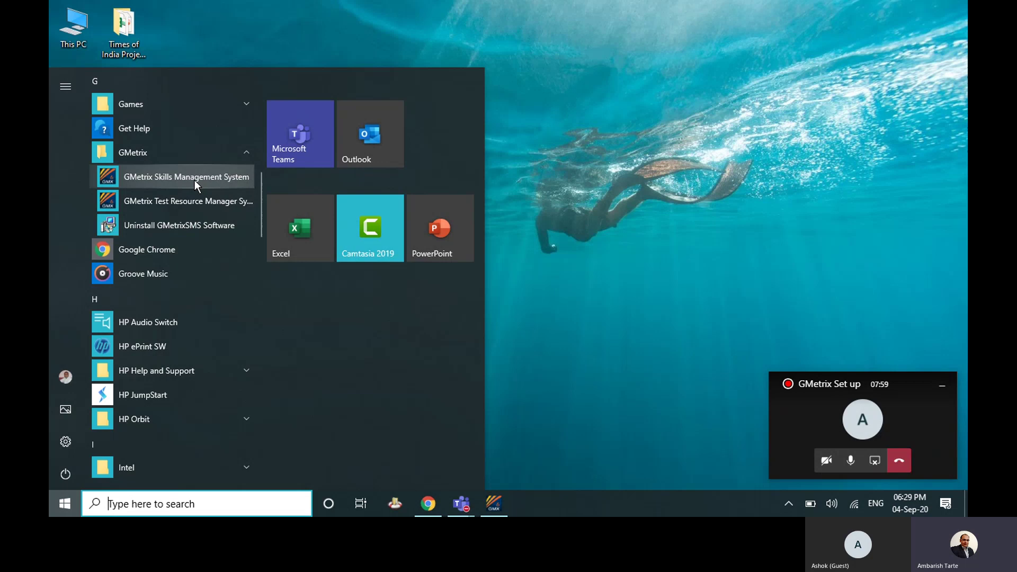
{"action": "left_click", "coordinate": [195, 180]}
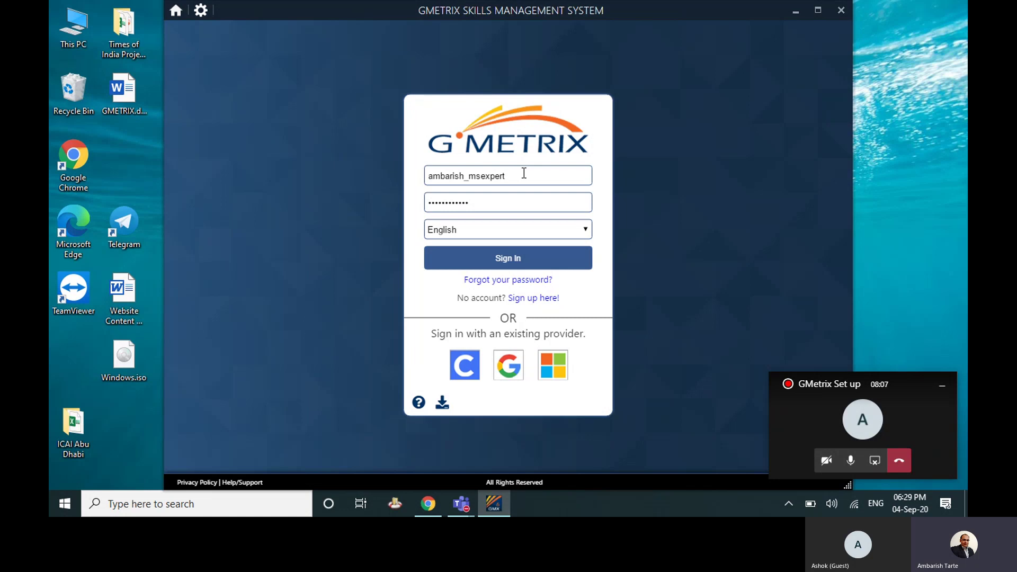
{"action": "left_click", "coordinate": [545, 299]}
Step: Load the User Registration form, then go Back to an empty sign-in screen
{"action": "key", "text": "Return"}
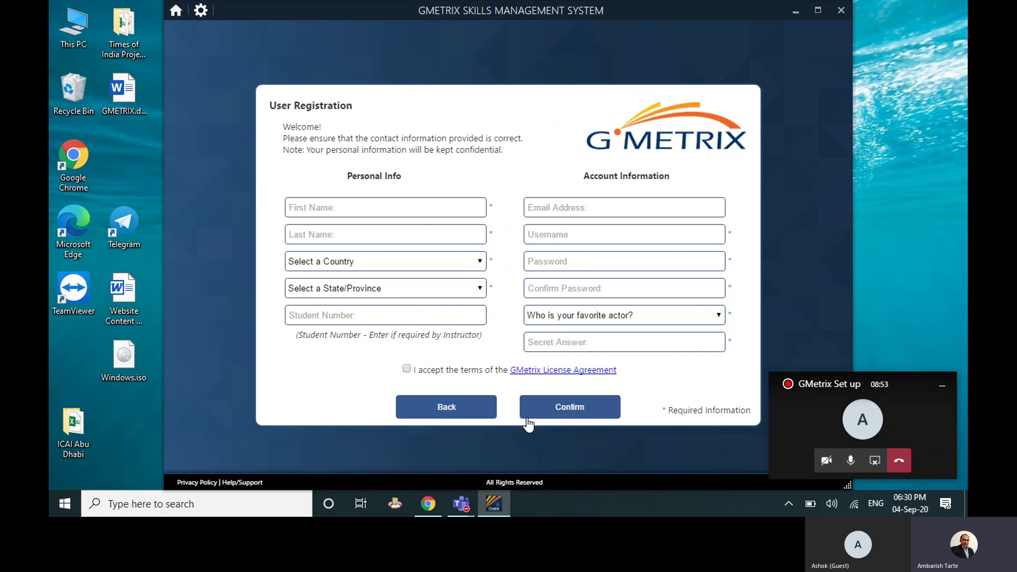
{"action": "left_click", "coordinate": [454, 412]}
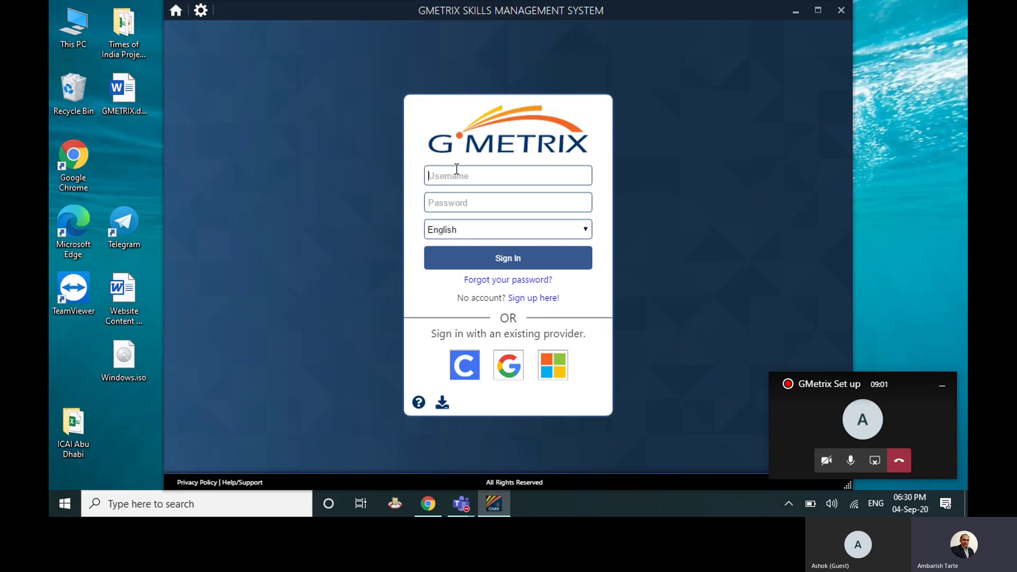
Step: Fill in the account username and password, leaving the interface language on English
{"action": "type", "text": "ambarish_msexpert"}
{"action": "key", "text": "Tab"}
{"action": "type", "text": "a•••••••••••"}
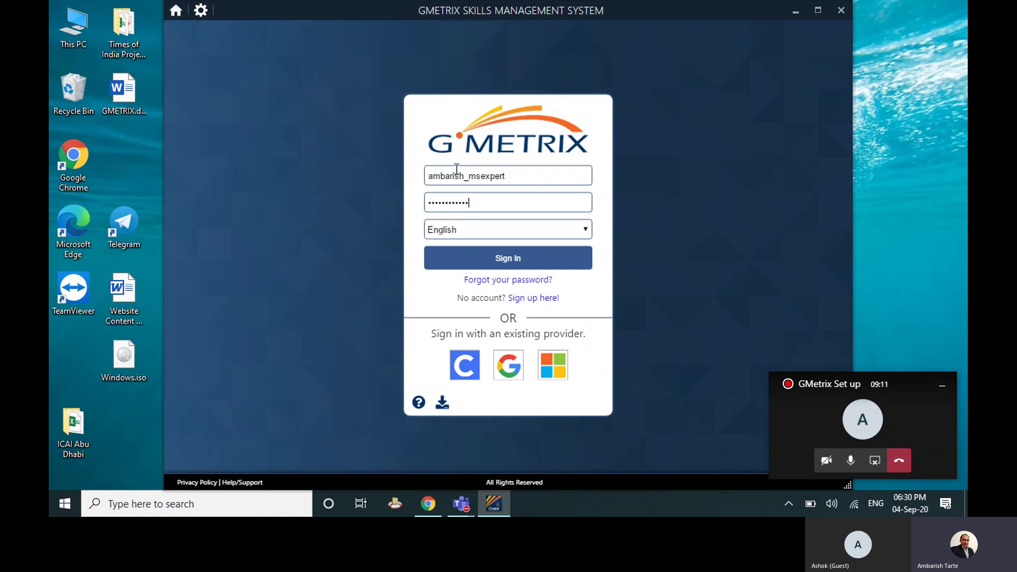
{"action": "left_click", "coordinate": [456, 228]}
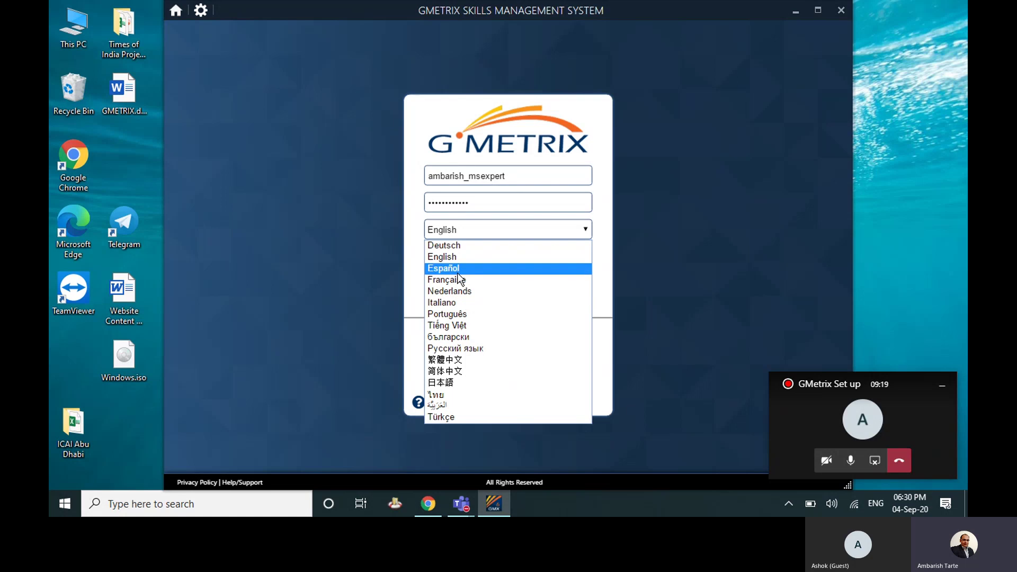
{"action": "left_click", "coordinate": [346, 268]}
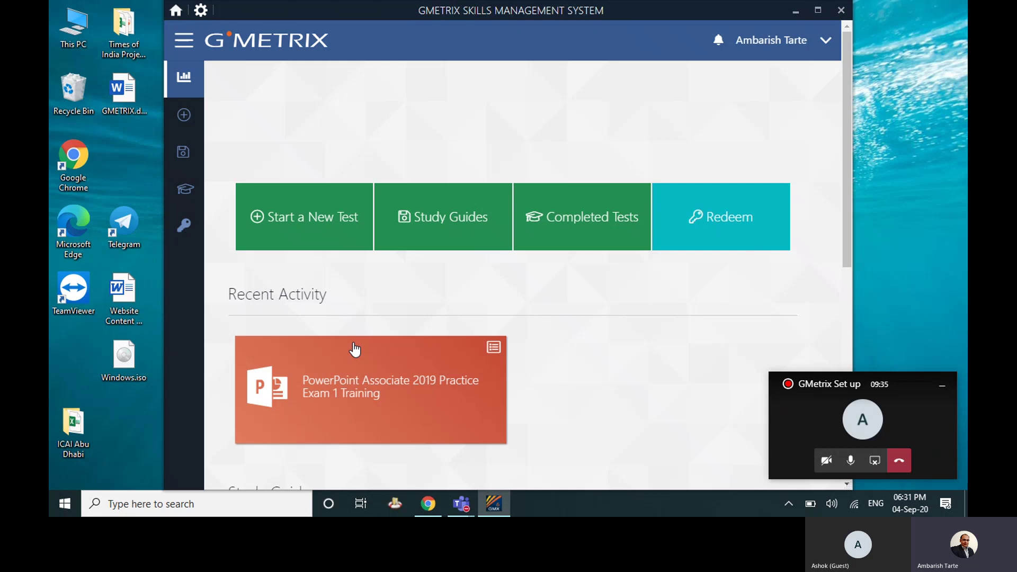
Step: Check the Resume Test option on the PowerPoint Associate 2019 Practice Exam 1 dashboard card
{"action": "left_click", "coordinate": [352, 399]}
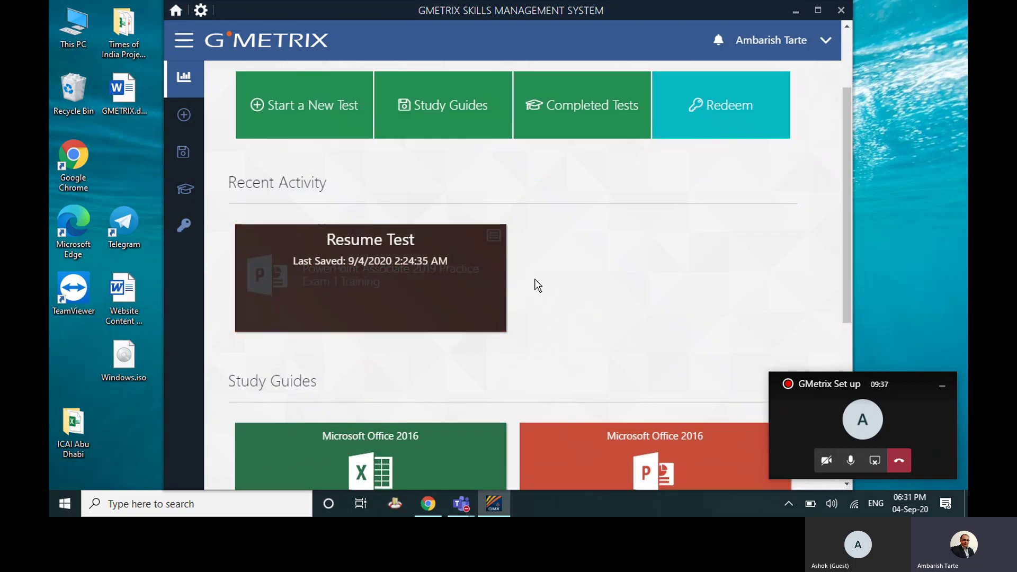
{"action": "scroll", "coordinate": [551, 274], "scroll_direction": "up", "scroll_amount": 2}
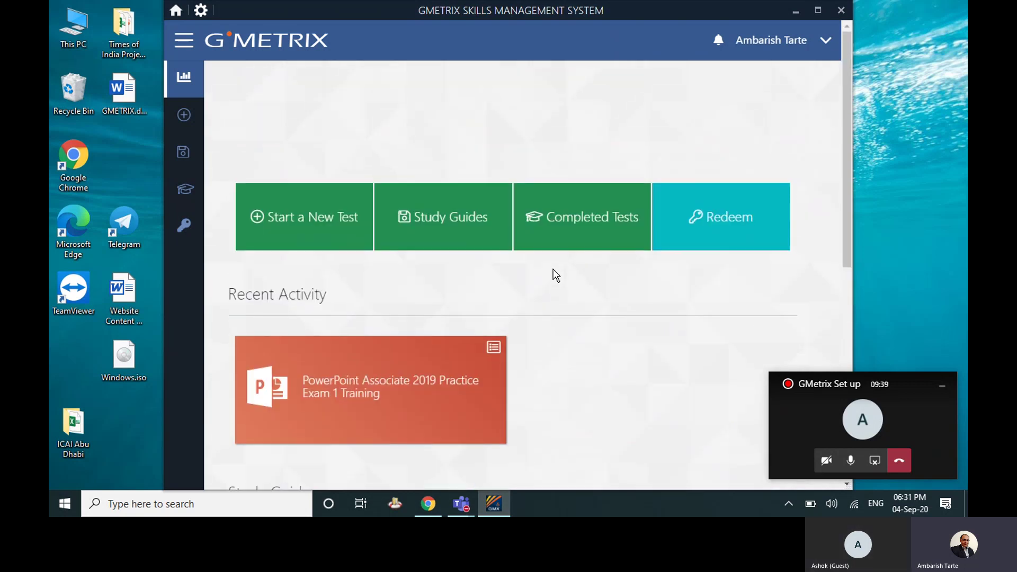
{"action": "mouse_move", "coordinate": [186, 233]}
{"action": "left_click", "coordinate": [183, 239]}
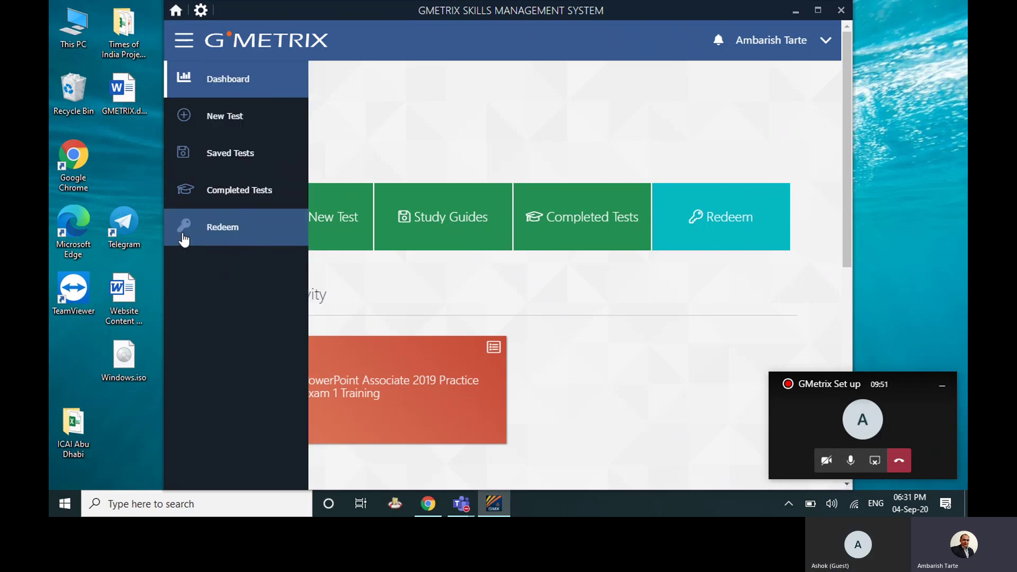
{"action": "left_click", "coordinate": [182, 236]}
{"action": "left_click", "coordinate": [213, 236]}
{"action": "left_click", "coordinate": [220, 233]}
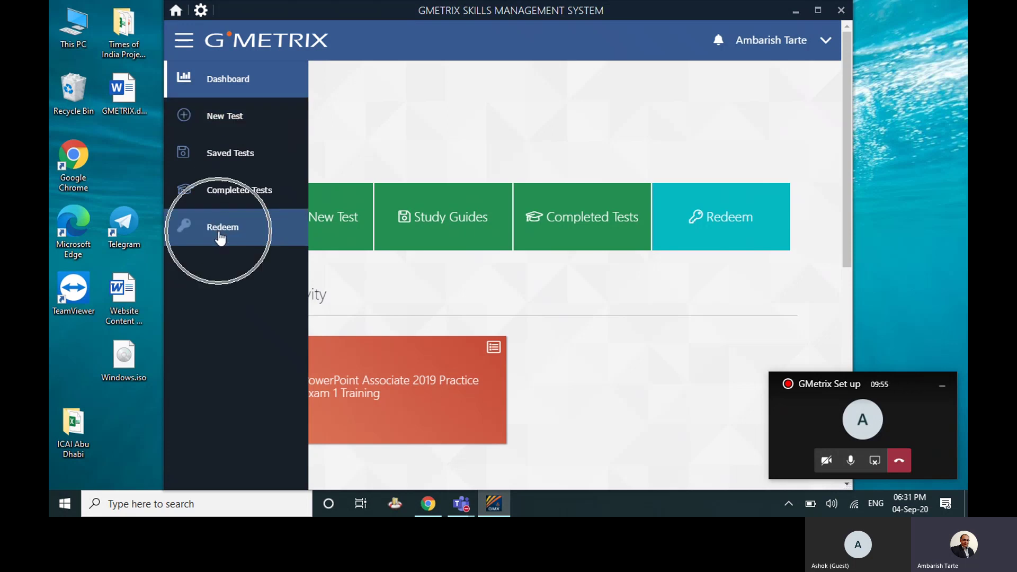
{"action": "left_click", "coordinate": [218, 230]}
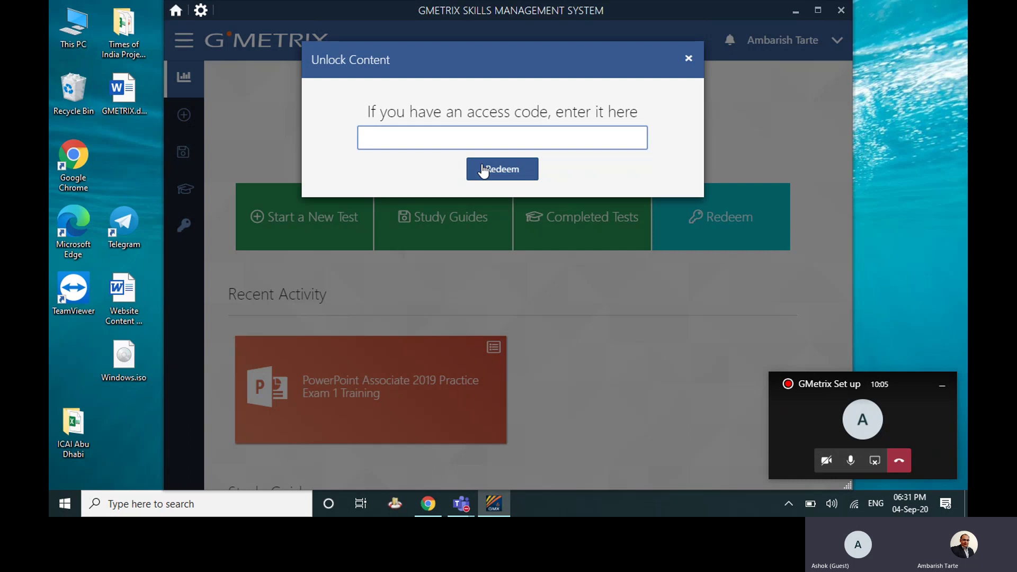
{"action": "left_click", "coordinate": [688, 59]}
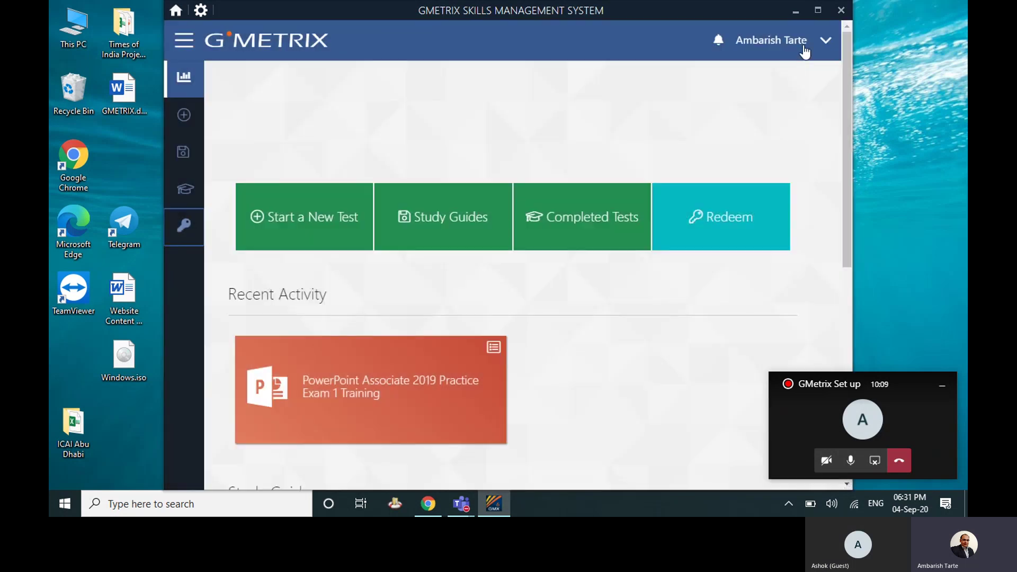
{"action": "key", "text": "ctrl"}
{"action": "key", "text": "ctrl"}
{"action": "key", "text": "ctrl"}
{"action": "key", "text": "ctrl"}
{"action": "key", "text": "ctrl"}
{"action": "key", "text": "ctrl"}
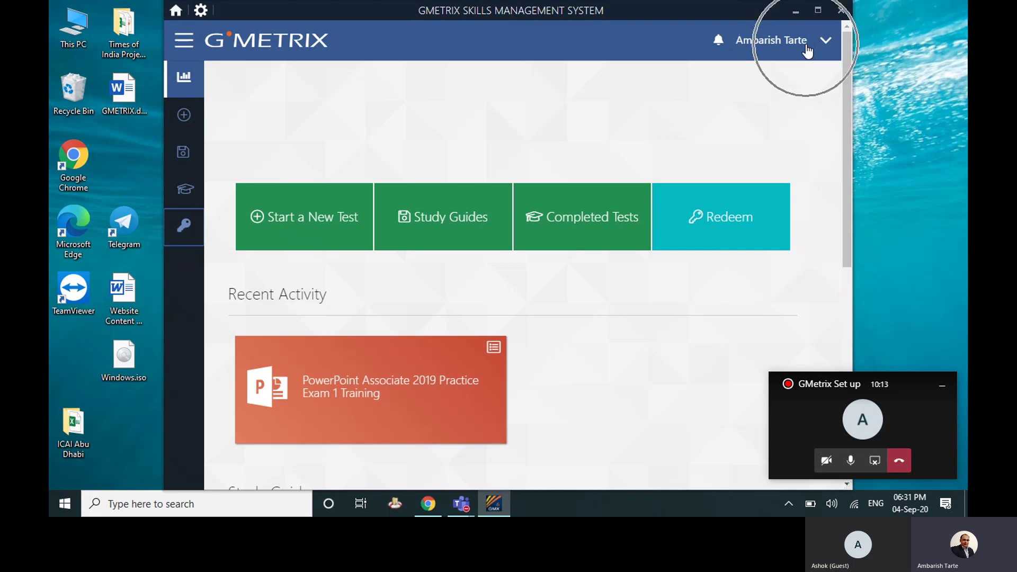
{"action": "key", "text": "ctrl"}
{"action": "key", "text": "ctrl"}
Step: Open My Account from the account menu and scroll through the Personal Info details
{"action": "left_click", "coordinate": [807, 51]}
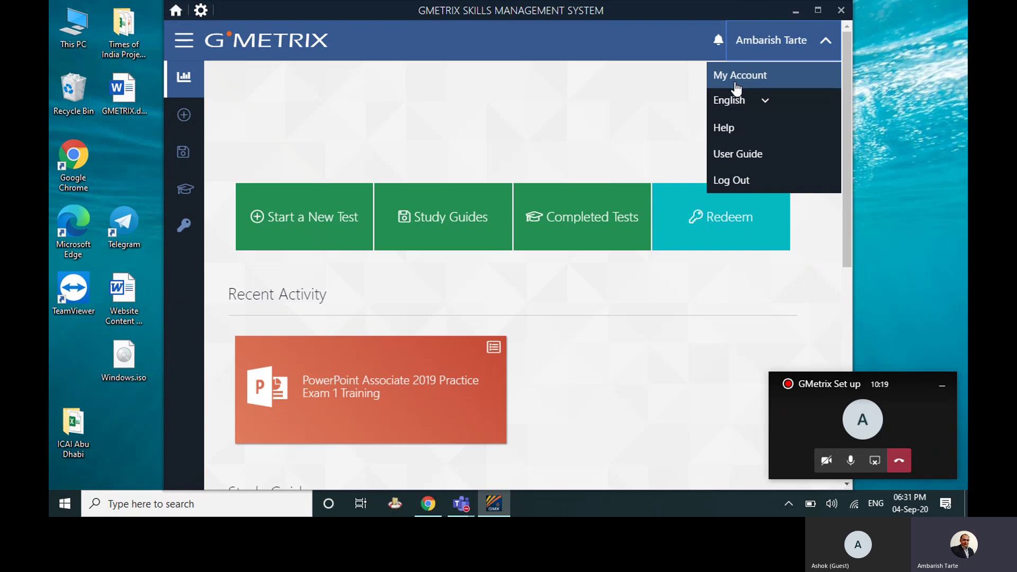
{"action": "left_click", "coordinate": [736, 87]}
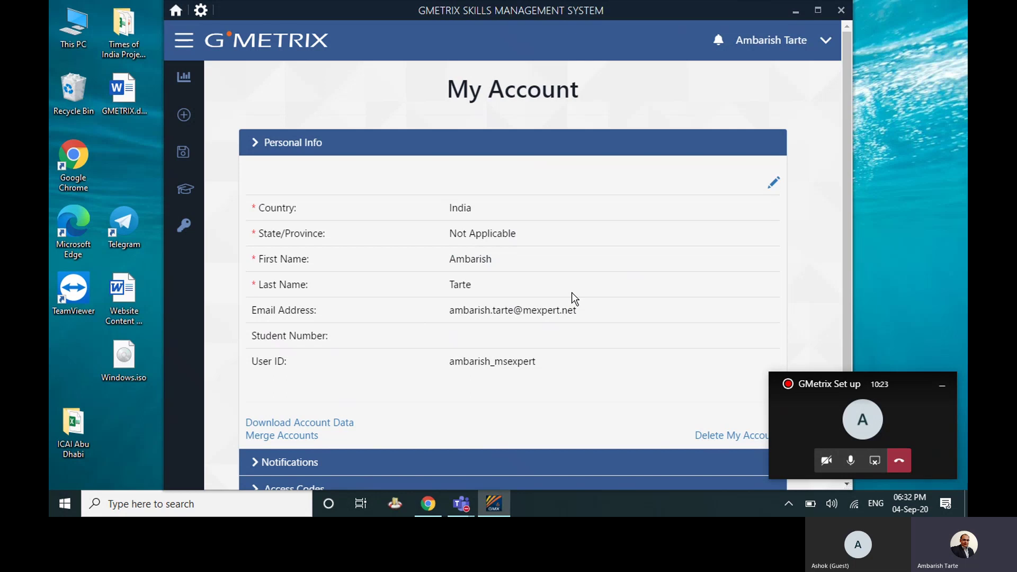
{"action": "scroll", "coordinate": [570, 299], "scroll_direction": "down", "scroll_amount": 2}
{"action": "scroll", "coordinate": [570, 300], "scroll_direction": "up", "scroll_amount": 1}
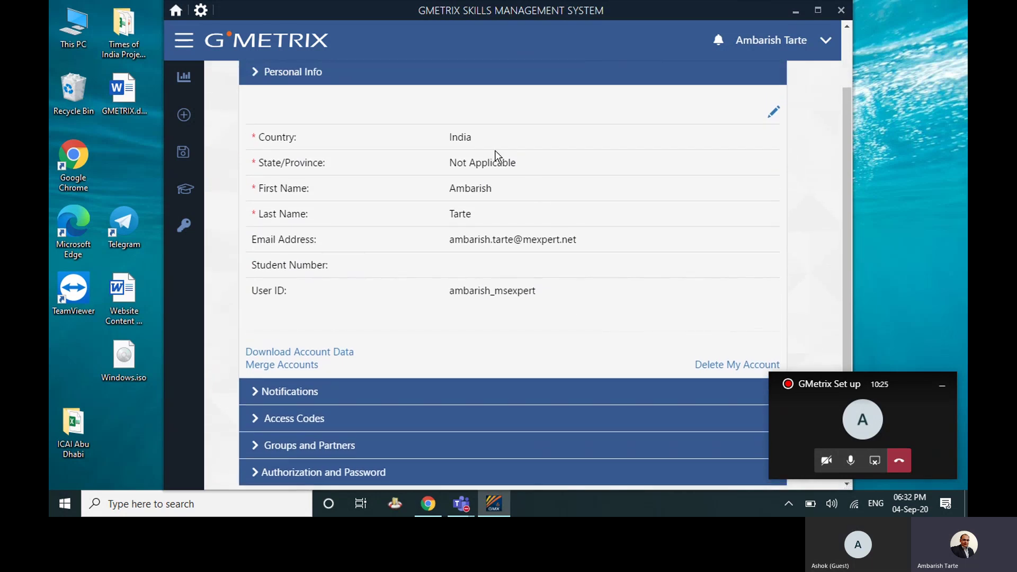
{"action": "scroll", "coordinate": [526, 294], "scroll_direction": "down", "scroll_amount": 1}
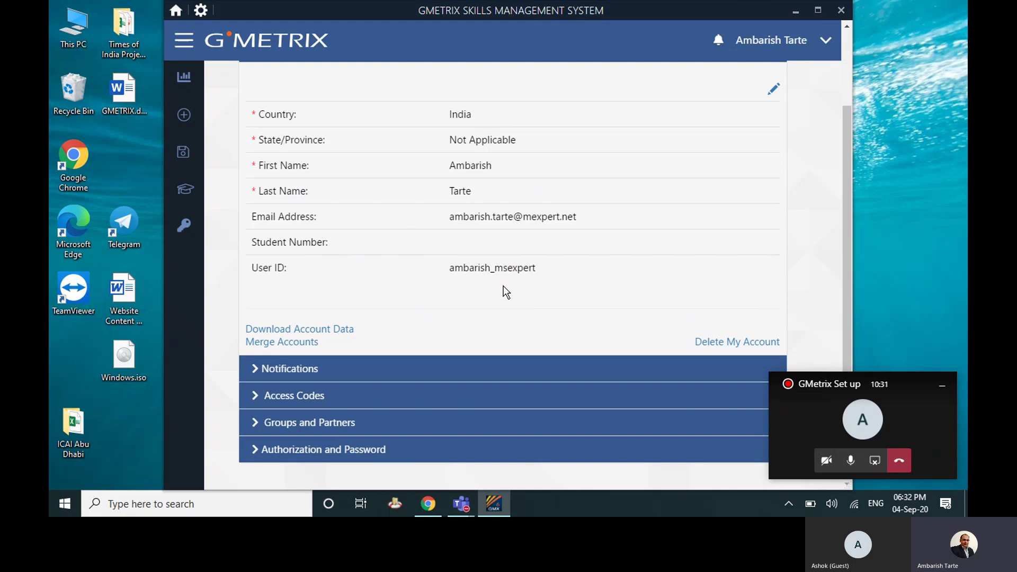
Step: Expand Access Codes to show one code with 99 practice-test uses, expiring 2/21/2021
{"action": "left_click", "coordinate": [321, 394]}
{"action": "left_click", "coordinate": [303, 396]}
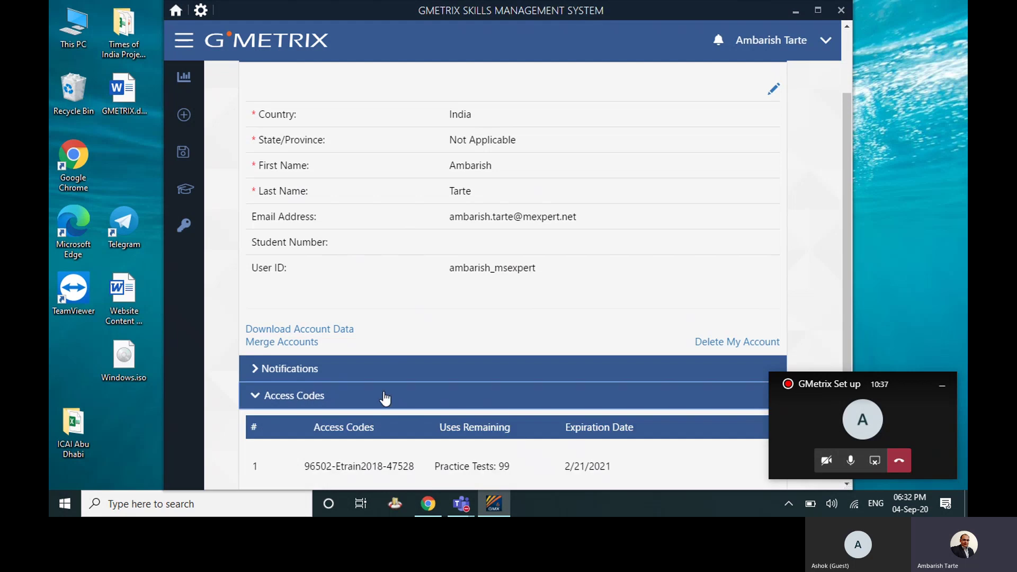
{"action": "scroll", "coordinate": [422, 394], "scroll_direction": "down", "scroll_amount": 2}
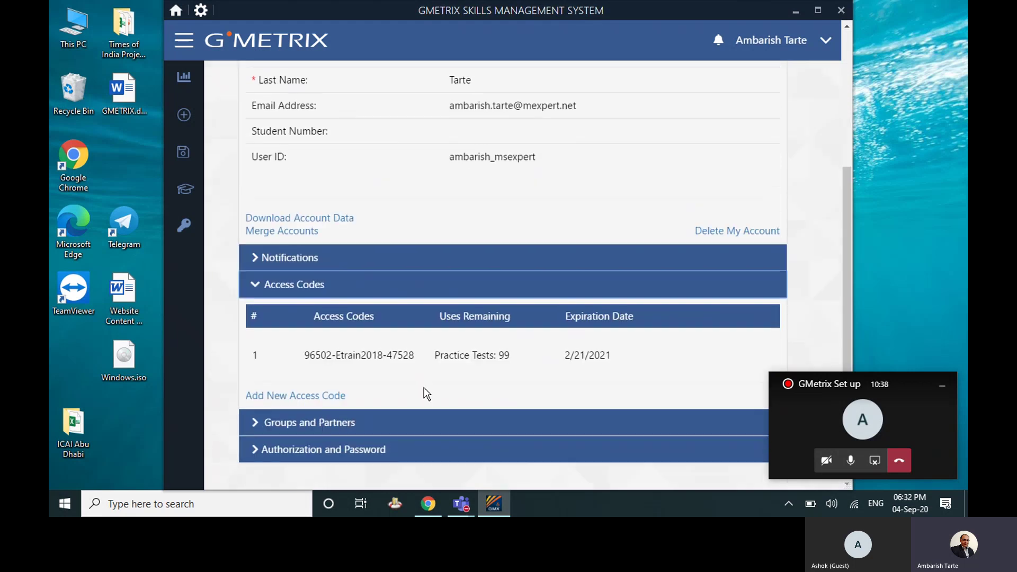
{"action": "left_click", "coordinate": [507, 364]}
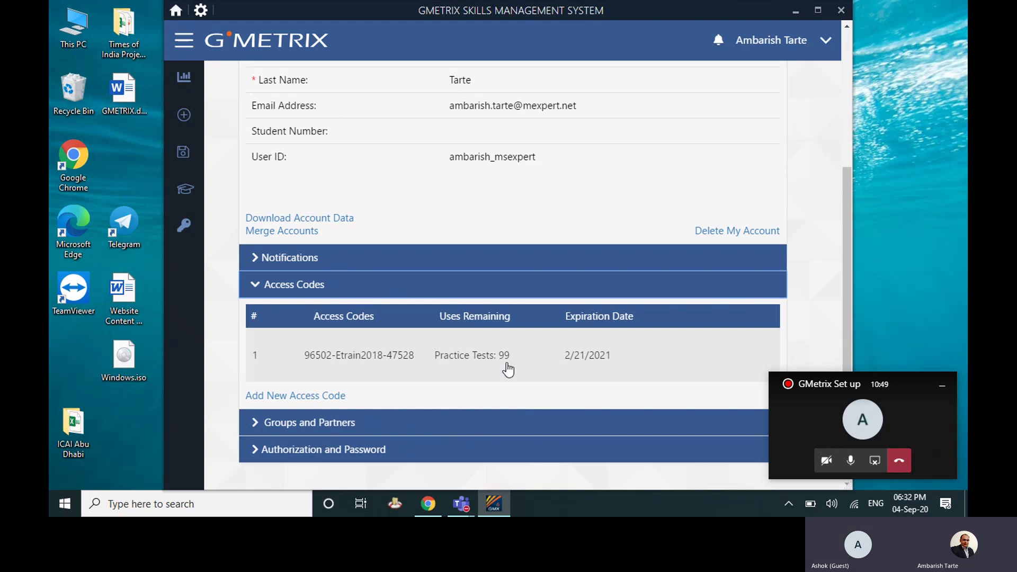
{"action": "left_click", "coordinate": [508, 369]}
{"action": "left_click", "coordinate": [508, 369]}
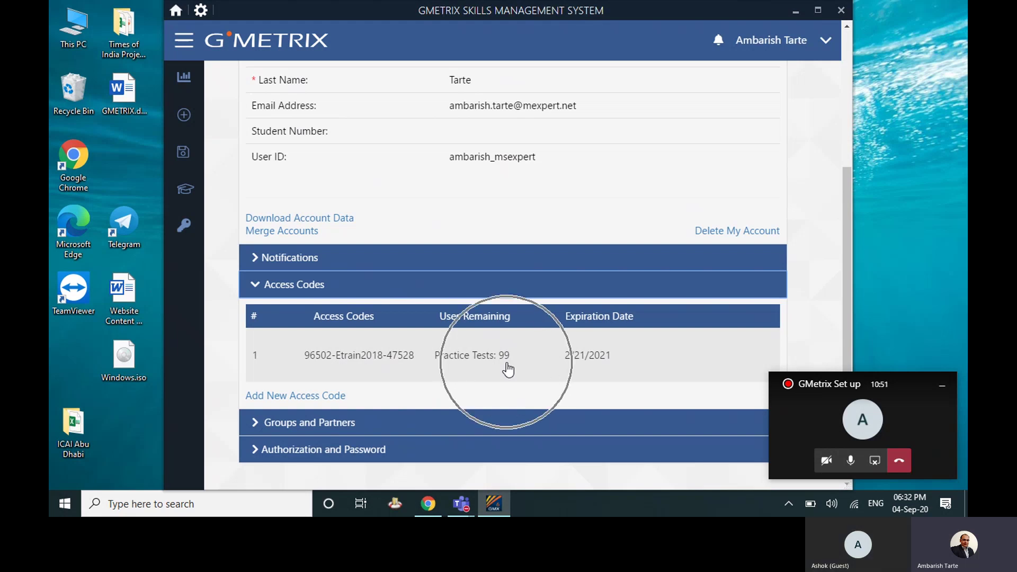
{"action": "left_click", "coordinate": [508, 369]}
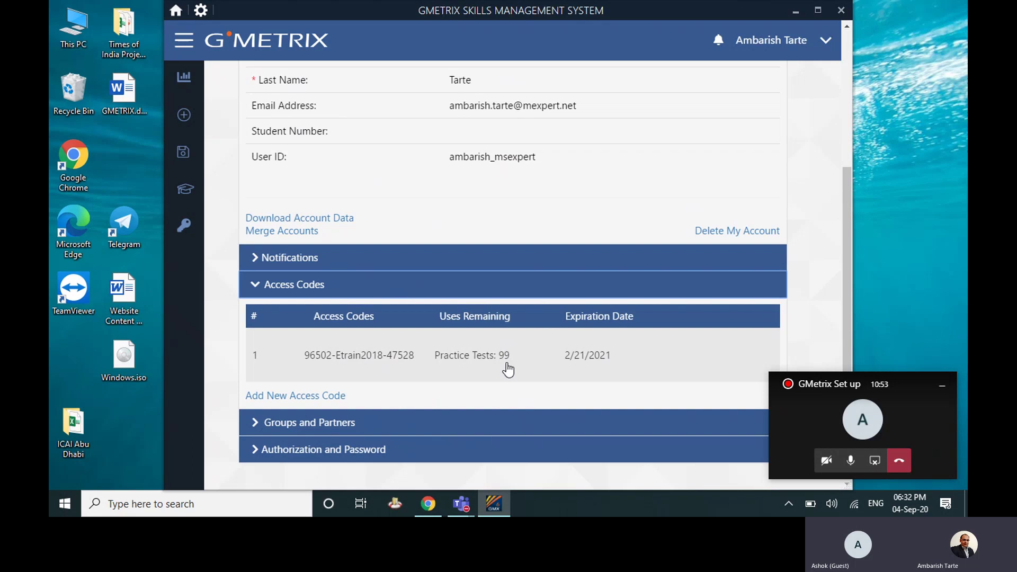
{"action": "left_click", "coordinate": [507, 369]}
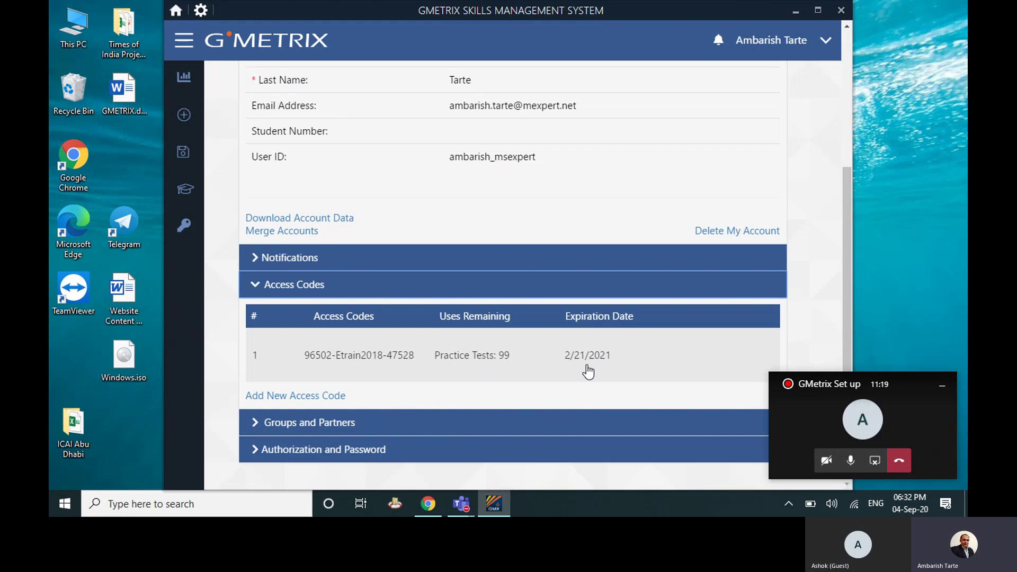
{"action": "scroll", "coordinate": [588, 371], "scroll_direction": "up", "scroll_amount": 4}
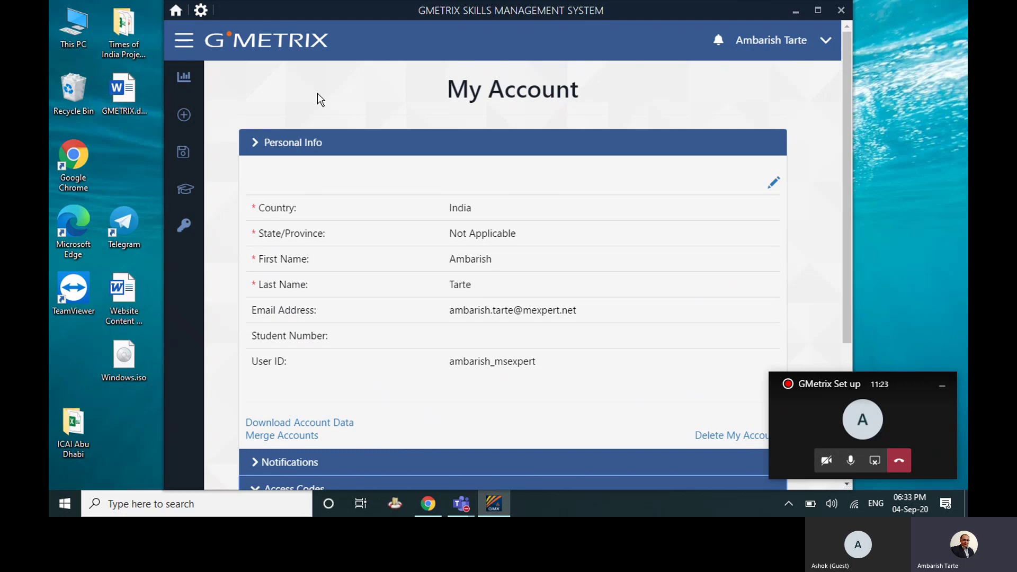
Step: Go to New Test and pick the Office 2019 tile to list Word, Excel, PowerPoint, Access tests
{"action": "mouse_move", "coordinate": [180, 80]}
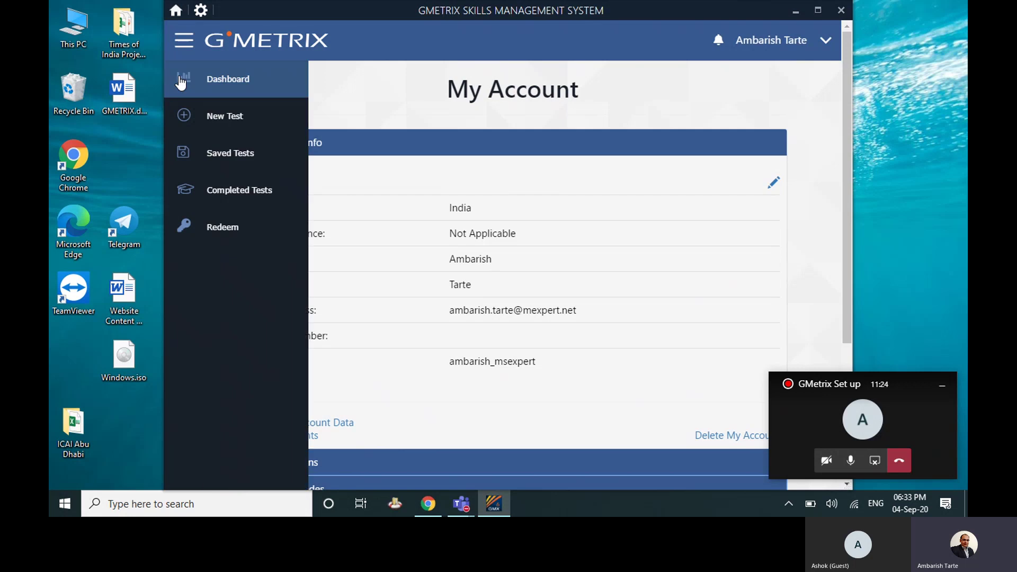
{"action": "left_click", "coordinate": [215, 120]}
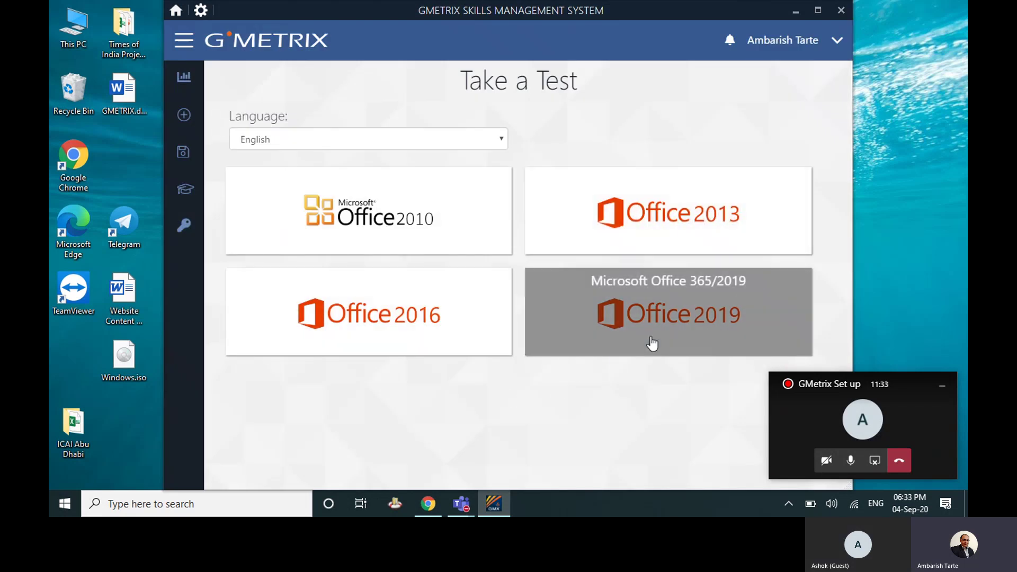
{"action": "left_click", "coordinate": [668, 339]}
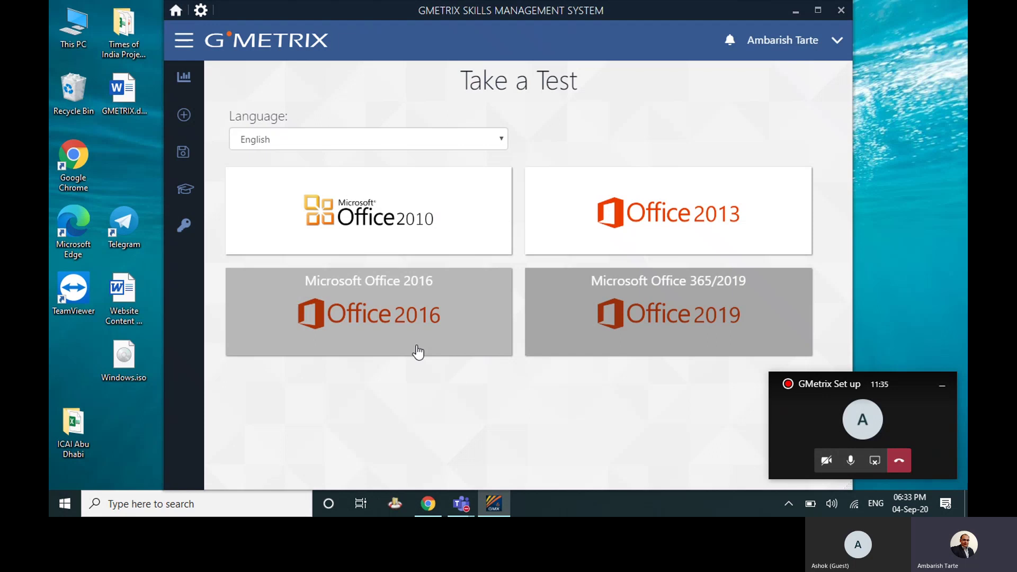
{"action": "left_click", "coordinate": [380, 334]}
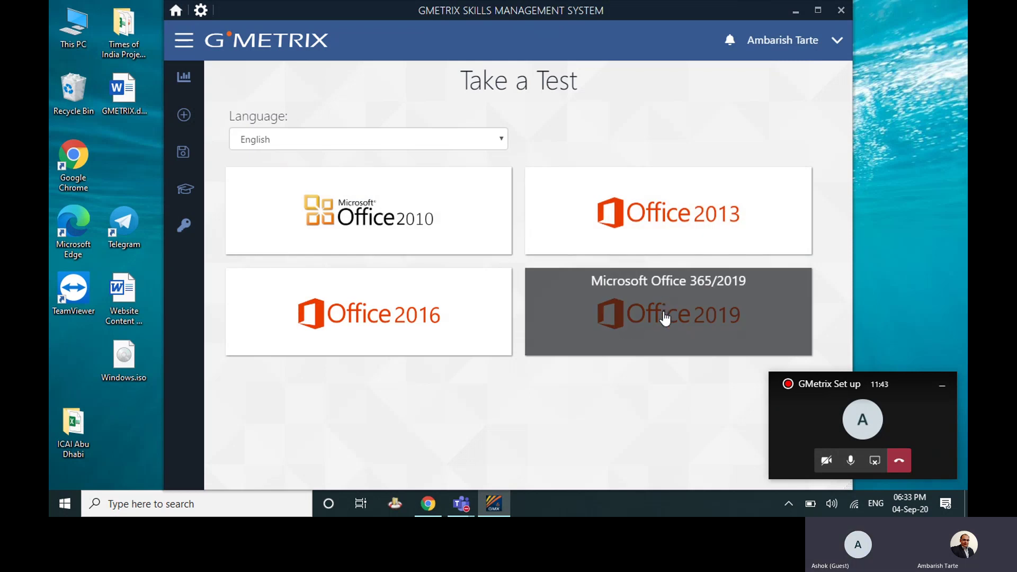
{"action": "left_click", "coordinate": [665, 317]}
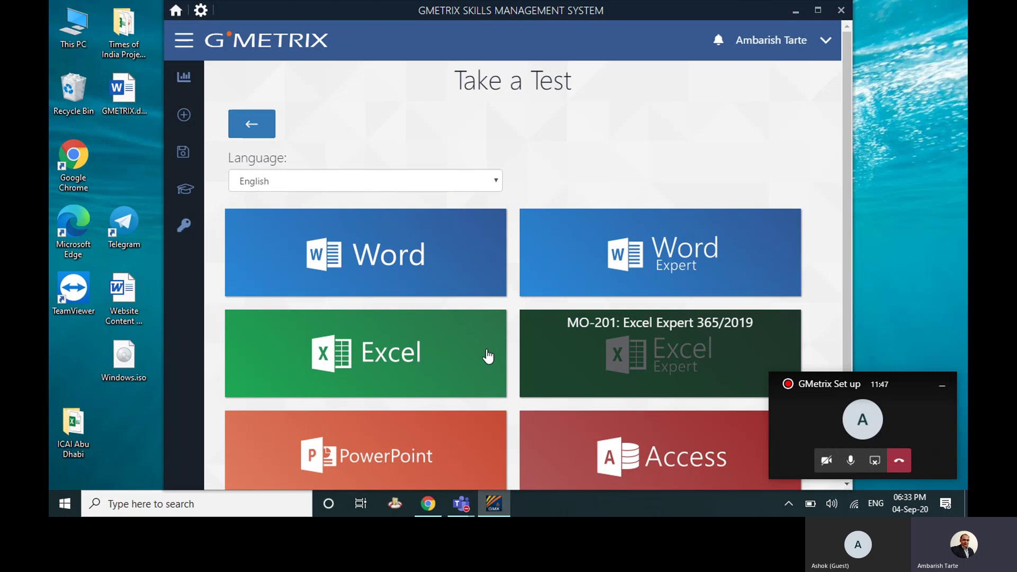
Step: Open the MO-200: Excel Associate 365/2019 tile to list its practice exams and reviews
{"action": "scroll", "coordinate": [625, 334], "scroll_direction": "down", "scroll_amount": 1}
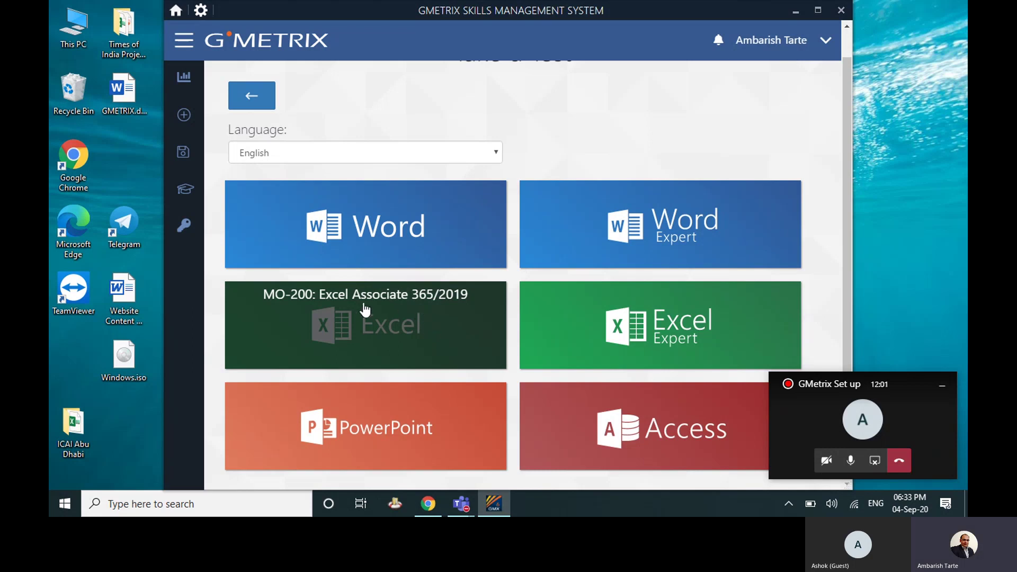
{"action": "left_click", "coordinate": [406, 323]}
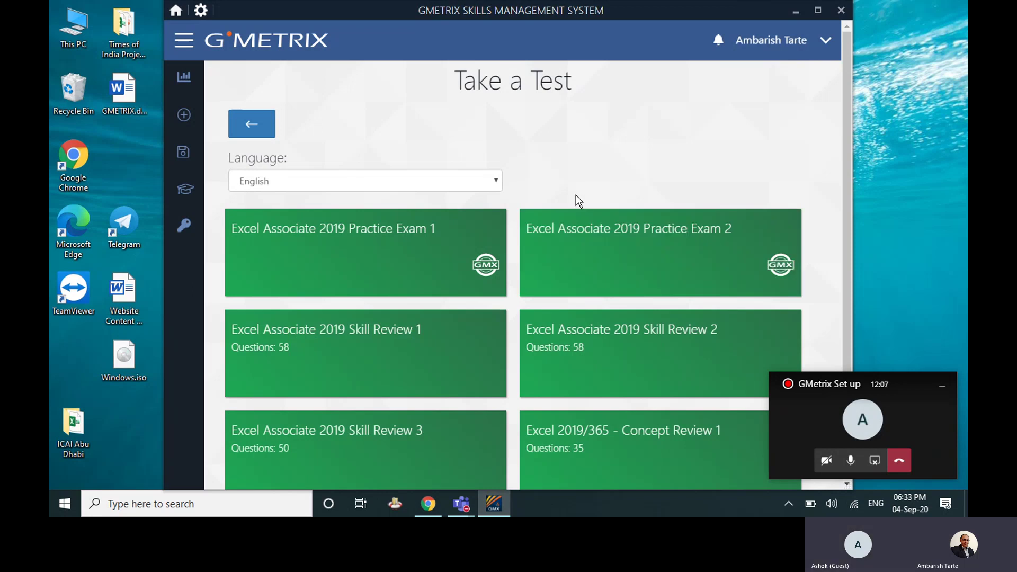
{"action": "scroll", "coordinate": [576, 200], "scroll_direction": "down", "scroll_amount": 2}
{"action": "mouse_move", "coordinate": [407, 180]}
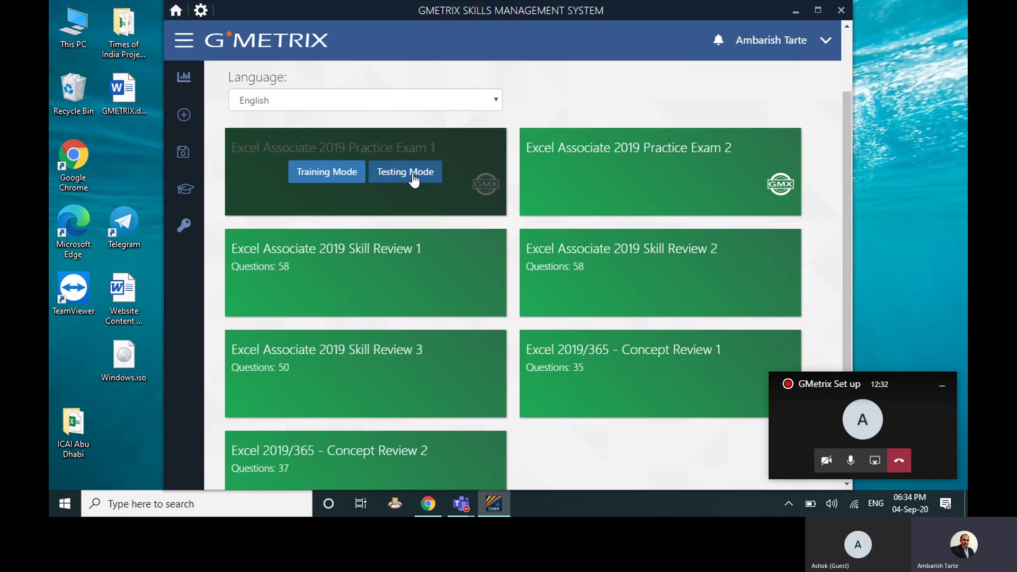
{"action": "mouse_move", "coordinate": [642, 167]}
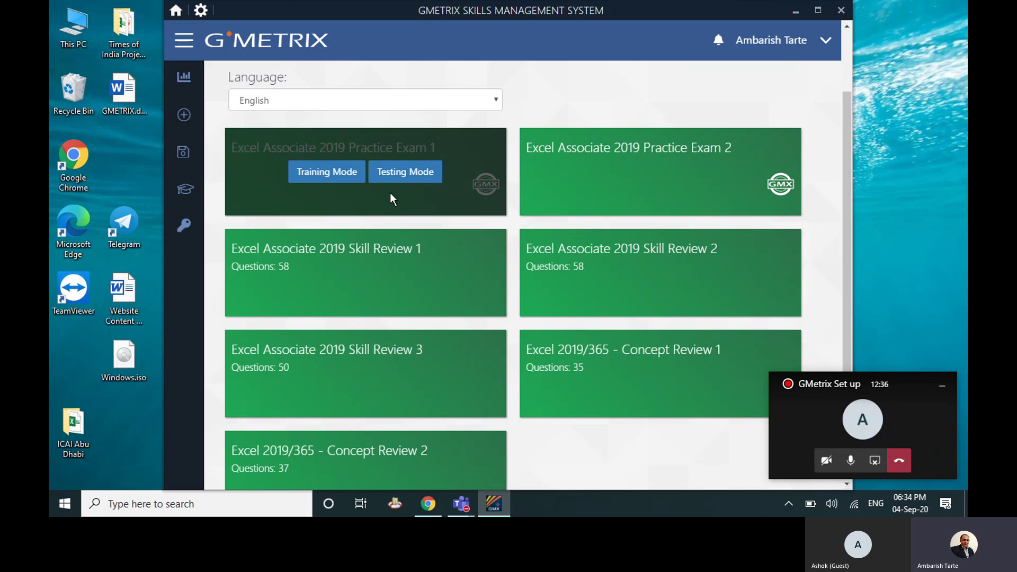
{"action": "mouse_move", "coordinate": [570, 182]}
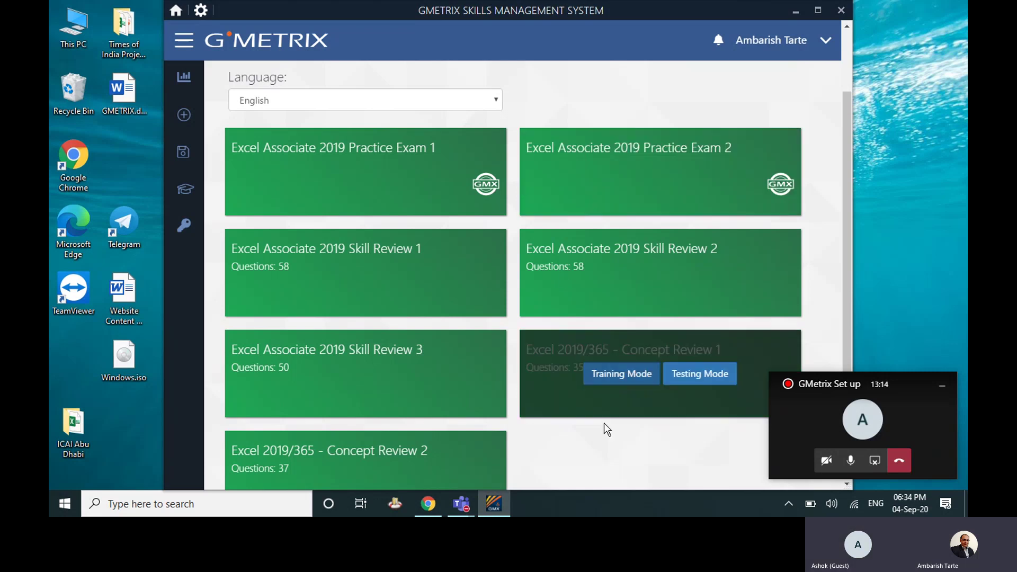
{"action": "mouse_move", "coordinate": [329, 258]}
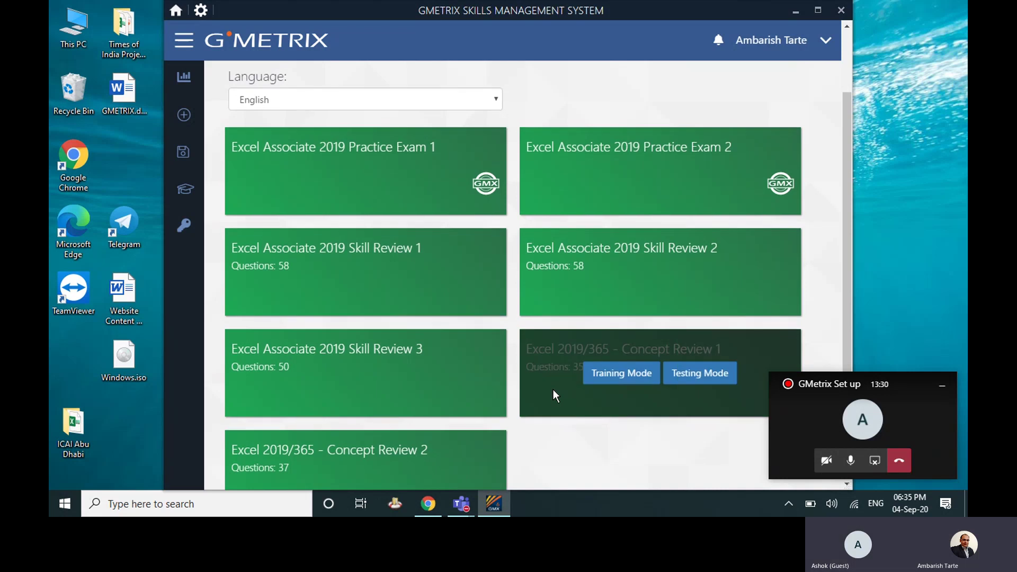
{"action": "scroll", "coordinate": [582, 371], "scroll_direction": "down", "scroll_amount": 1}
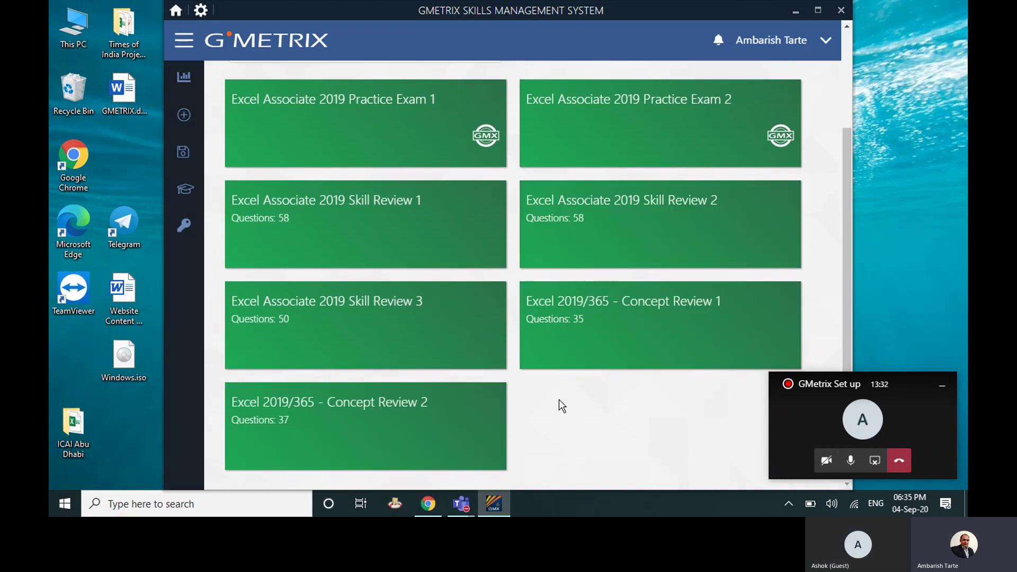
{"action": "scroll", "coordinate": [573, 402], "scroll_direction": "up", "scroll_amount": 3}
Step: Return to the Office 2019 application list and scroll through the MO-201 Excel Expert 365/2019 tests
{"action": "mouse_move", "coordinate": [201, 152]}
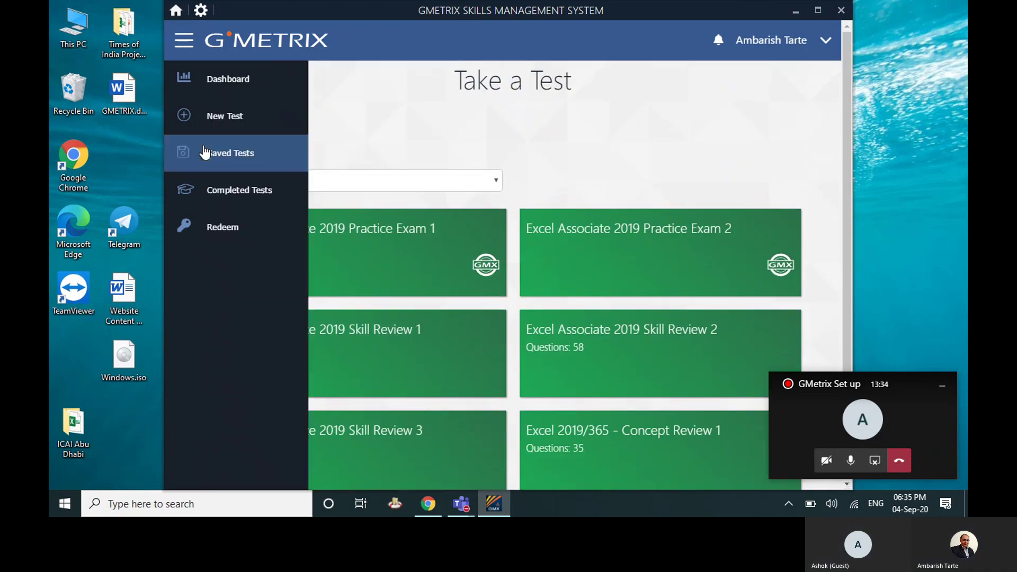
{"action": "left_click", "coordinate": [266, 129]}
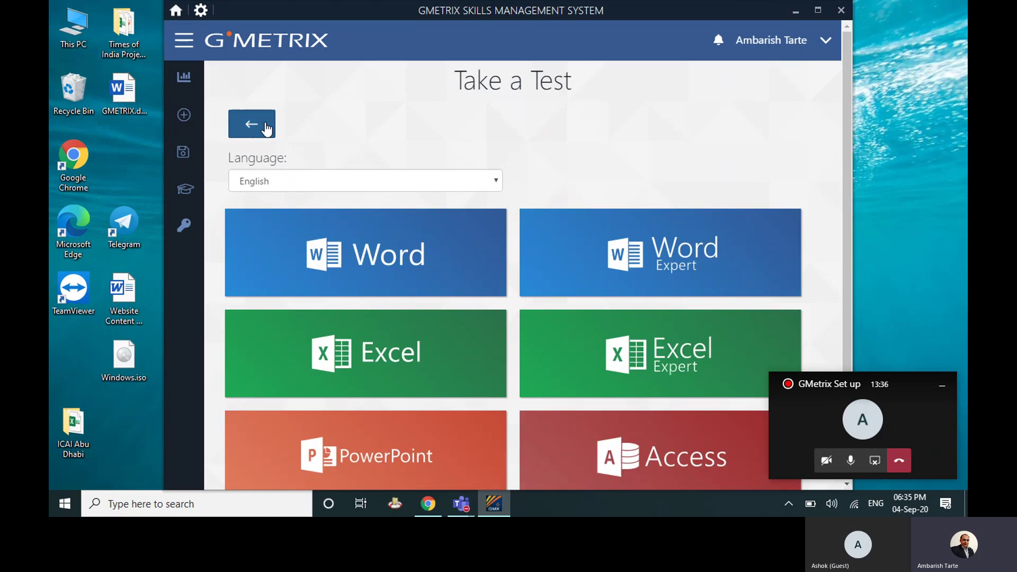
{"action": "left_click", "coordinate": [670, 356]}
{"action": "mouse_move", "coordinate": [340, 268]}
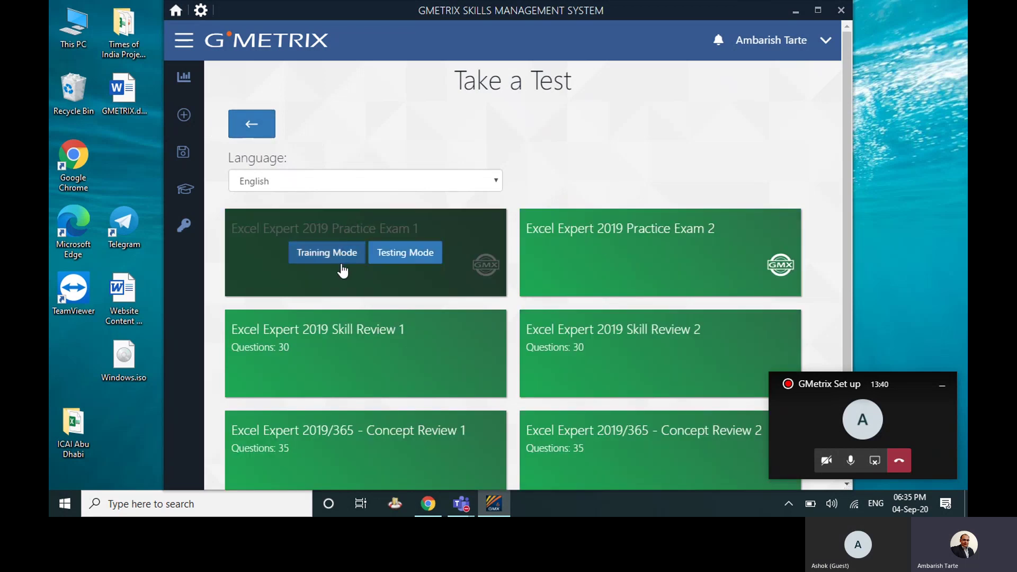
{"action": "mouse_move", "coordinate": [686, 290]}
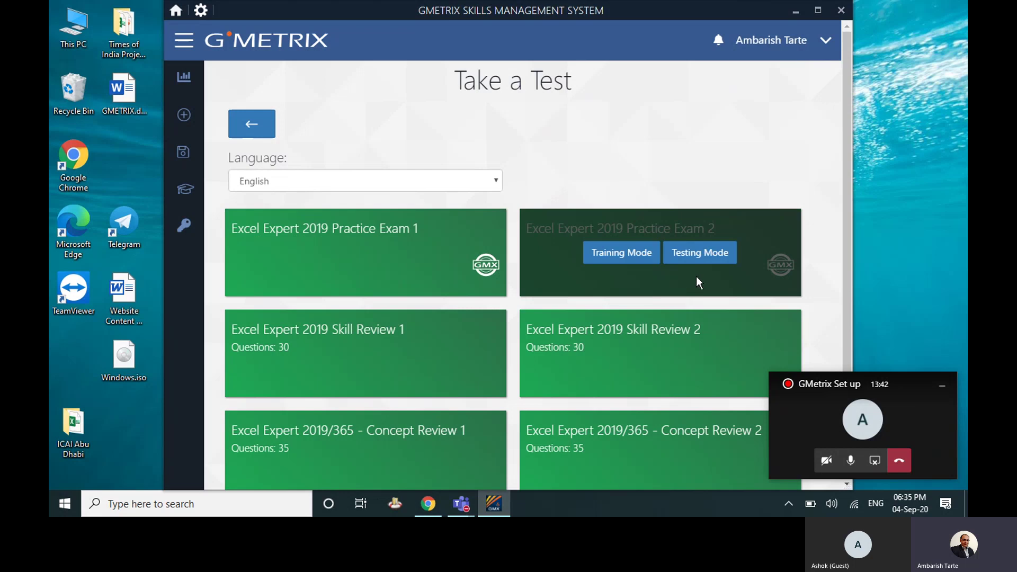
{"action": "scroll", "coordinate": [698, 272], "scroll_direction": "down", "scroll_amount": 1}
{"action": "mouse_move", "coordinate": [641, 327]}
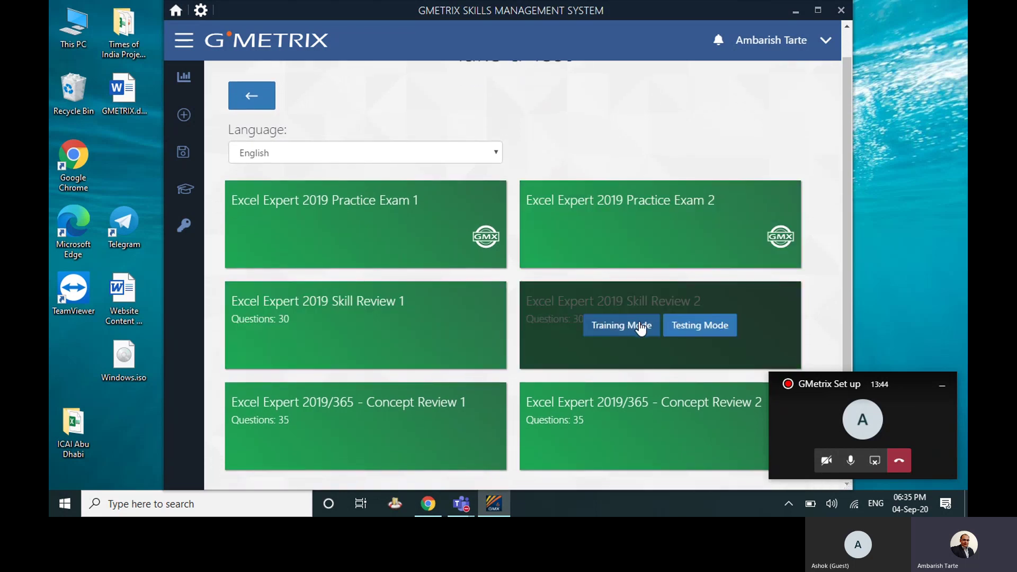
{"action": "mouse_move", "coordinate": [564, 419]}
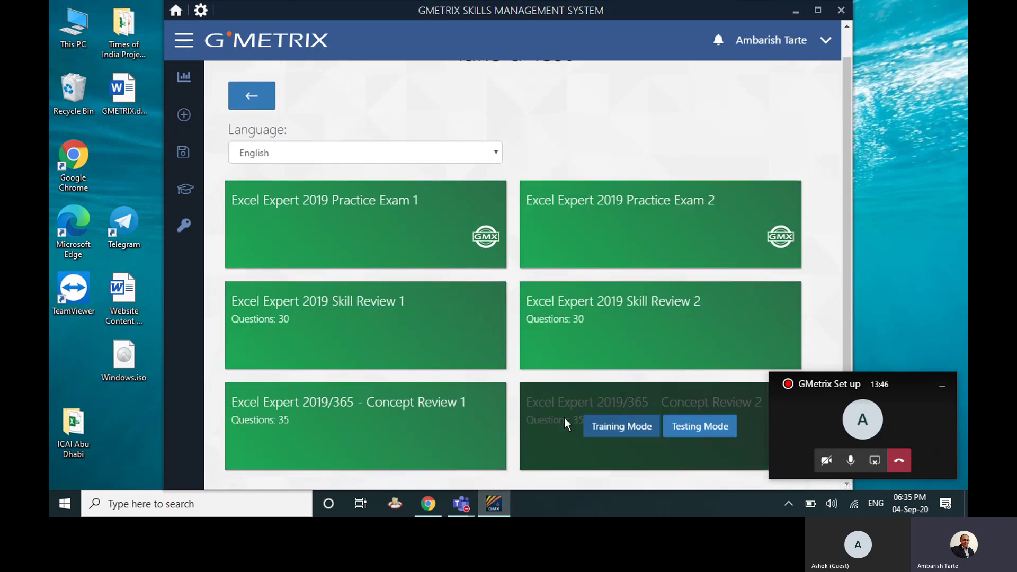
{"action": "mouse_move", "coordinate": [497, 426]}
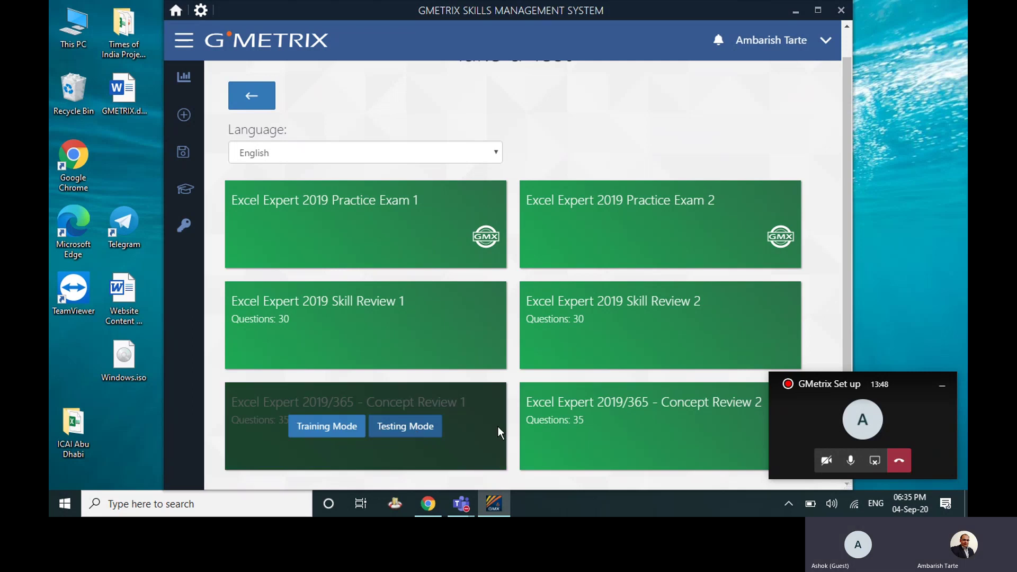
Step: Check the Word Associate 2019 exams, then the Word Expert 2019 exams, ending on the Office product tiles
{"action": "left_click", "coordinate": [251, 96]}
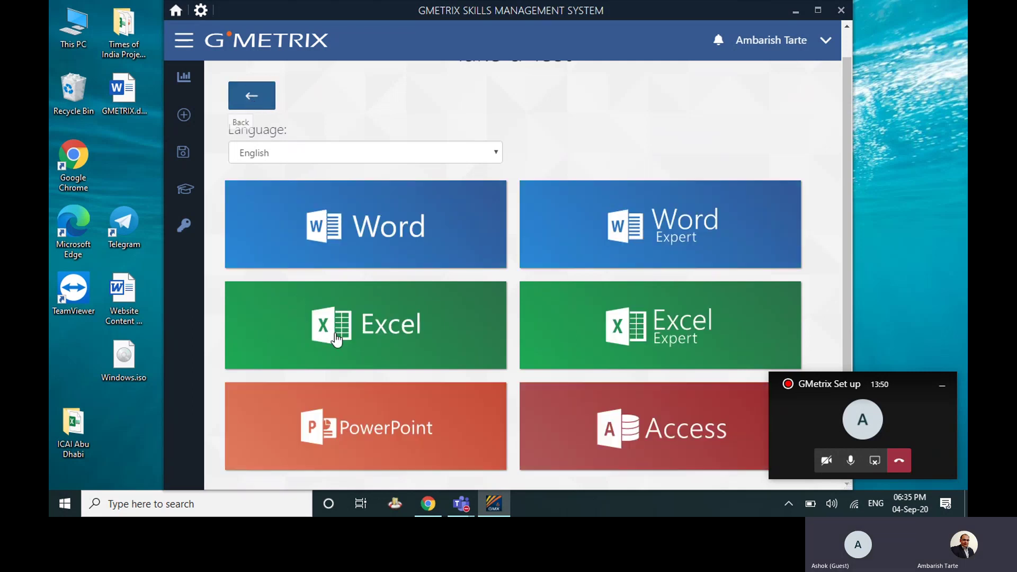
{"action": "left_click", "coordinate": [384, 234]}
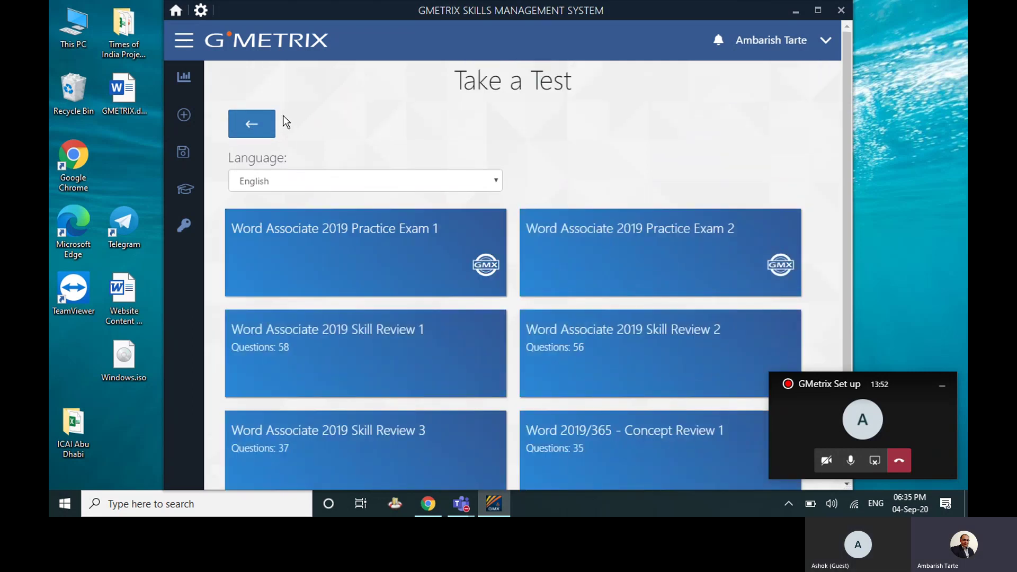
{"action": "left_click", "coordinate": [268, 124]}
{"action": "left_click", "coordinate": [636, 232]}
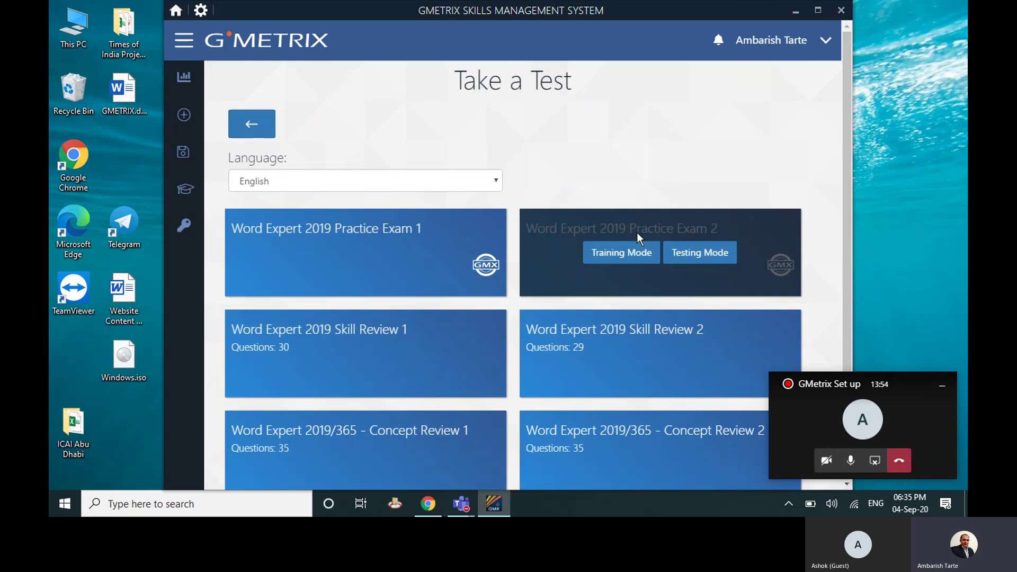
{"action": "left_click", "coordinate": [259, 129]}
{"action": "scroll", "coordinate": [418, 381], "scroll_direction": "down", "scroll_amount": 1}
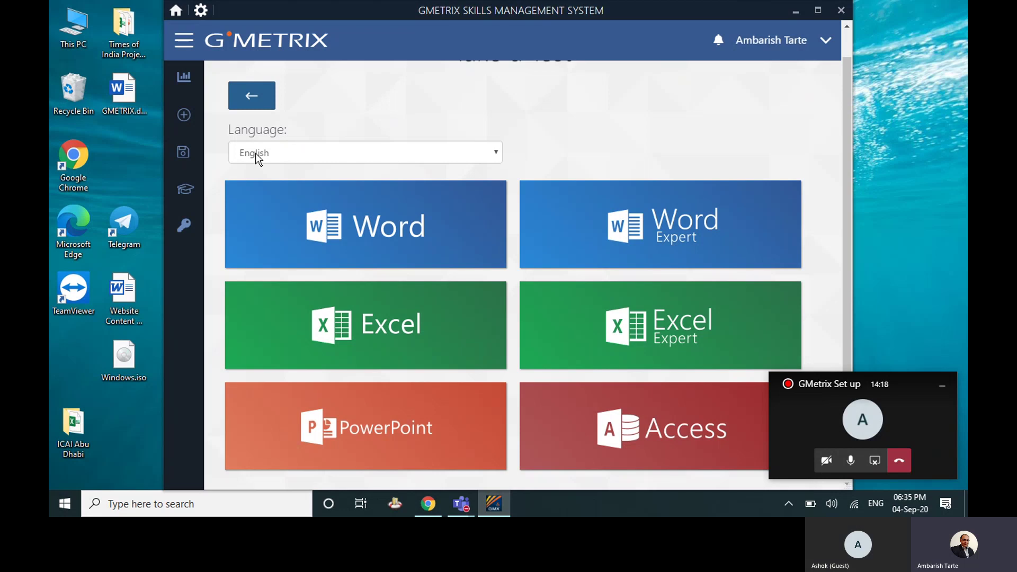
Step: Open Saved Tests to check the PowerPoint Associate 2019 practice test, then view the empty Completed Tests list
{"action": "left_click", "coordinate": [191, 159]}
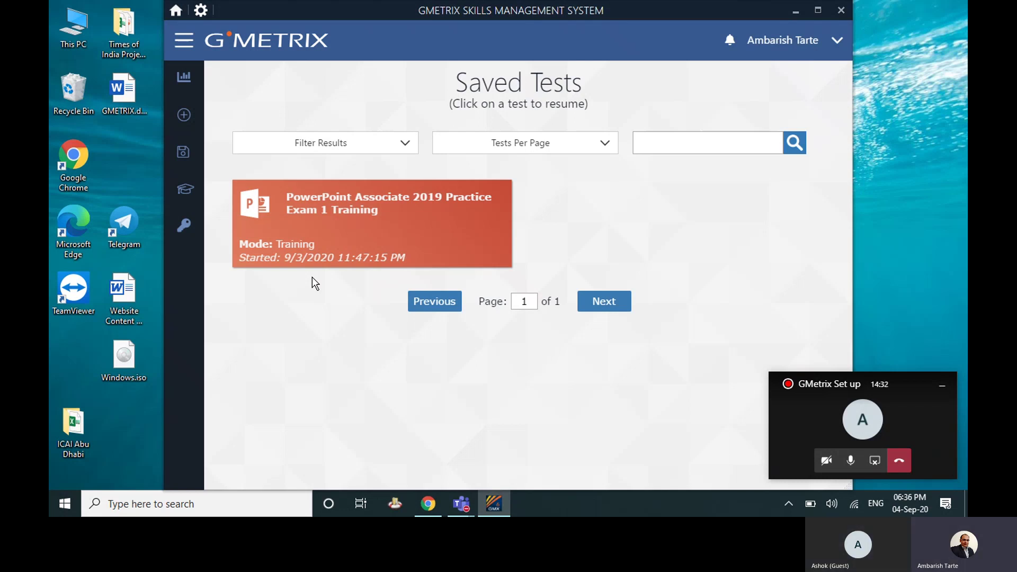
{"action": "left_click", "coordinate": [359, 263]}
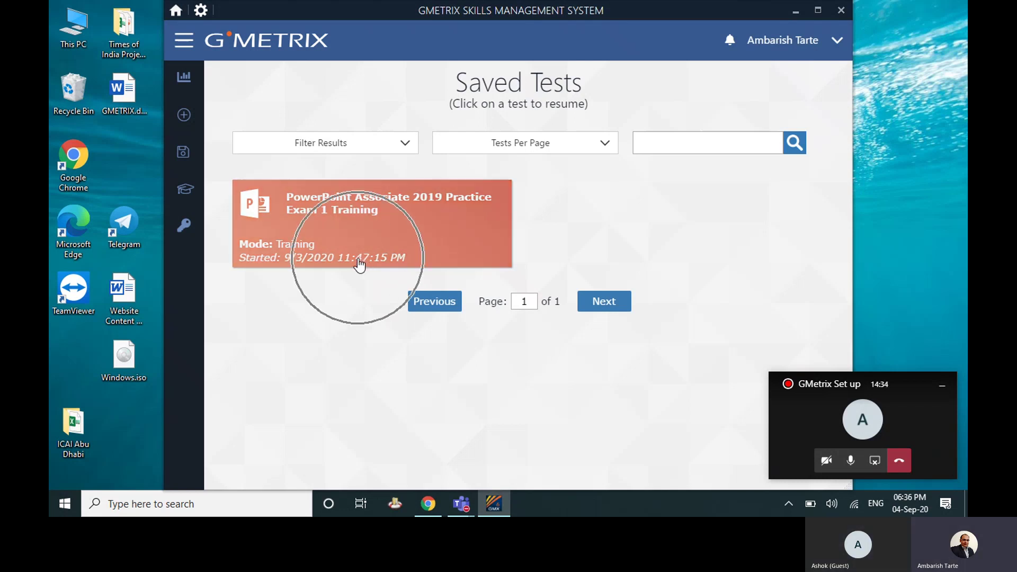
{"action": "left_click", "coordinate": [359, 264]}
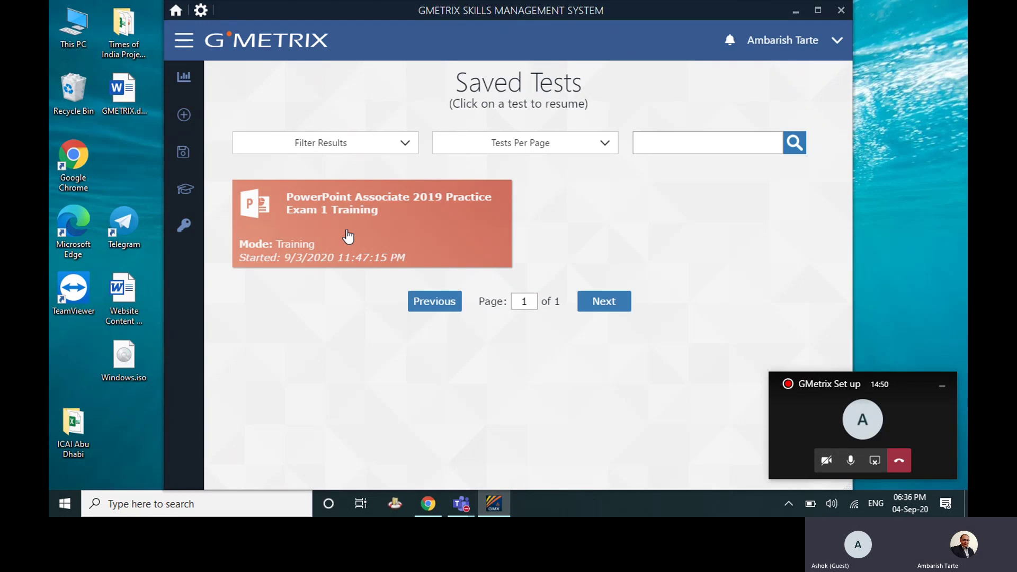
{"action": "left_click", "coordinate": [186, 189]}
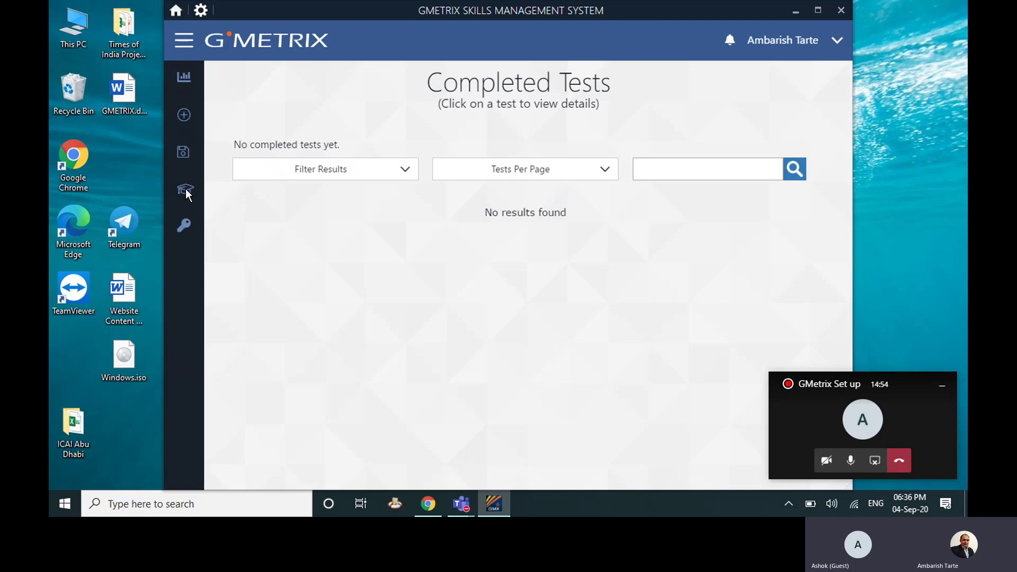
Step: Expand the navigation panel and go to the Dashboard showing PowerPoint Associate 2019 Practice Exam 1 activity
{"action": "mouse_move", "coordinate": [185, 188]}
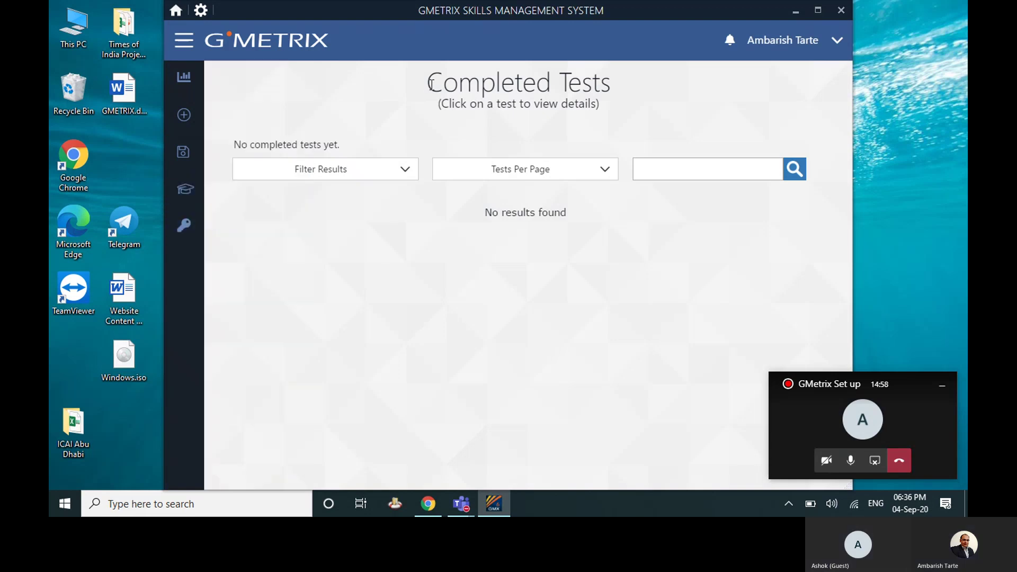
{"action": "left_click", "coordinate": [191, 50]}
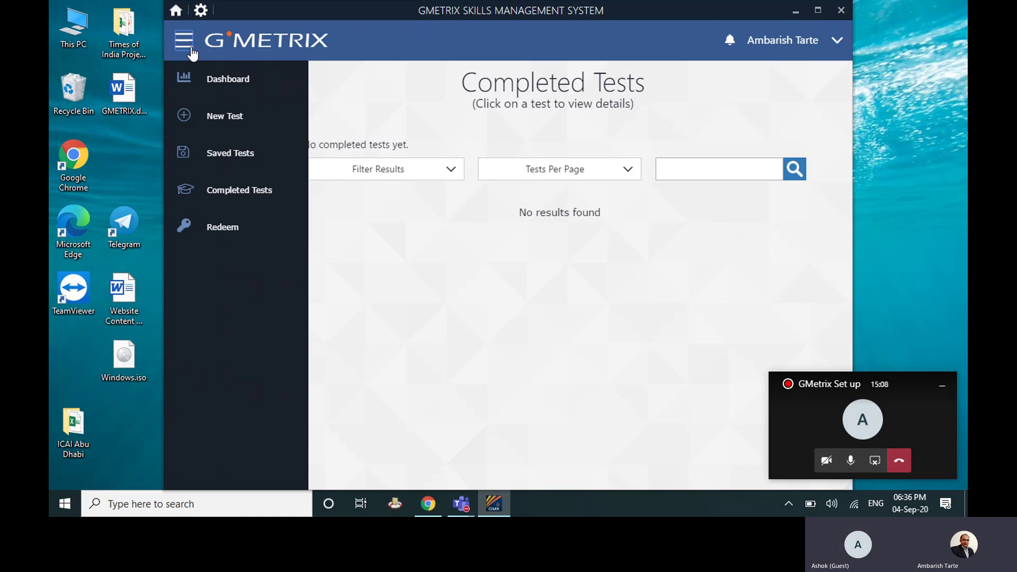
{"action": "left_click", "coordinate": [225, 77]}
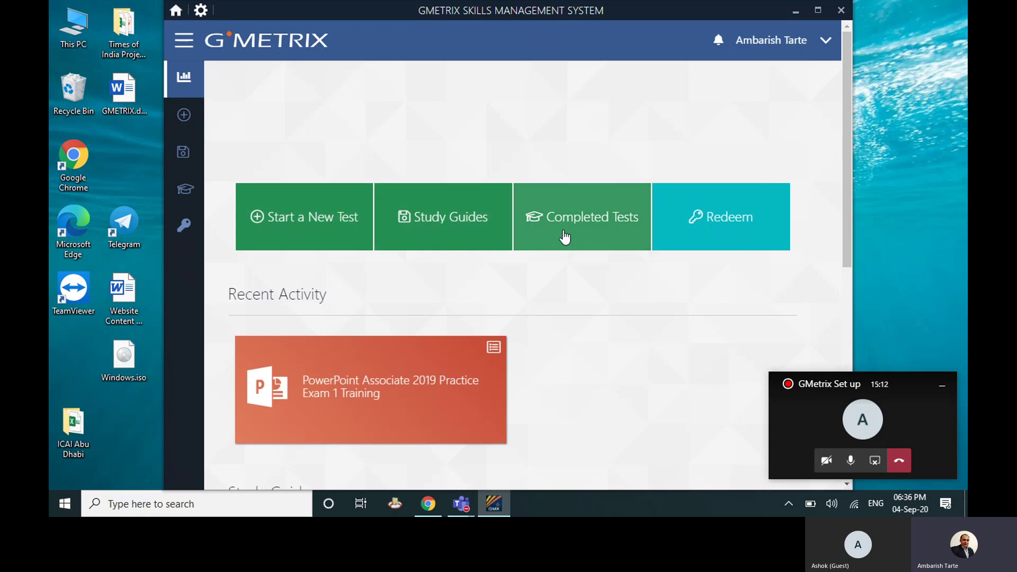
Step: Open the Microsoft Office 2016 PowerPoint study guide and expand Configure and Present a Slide Show
{"action": "left_click", "coordinate": [437, 229]}
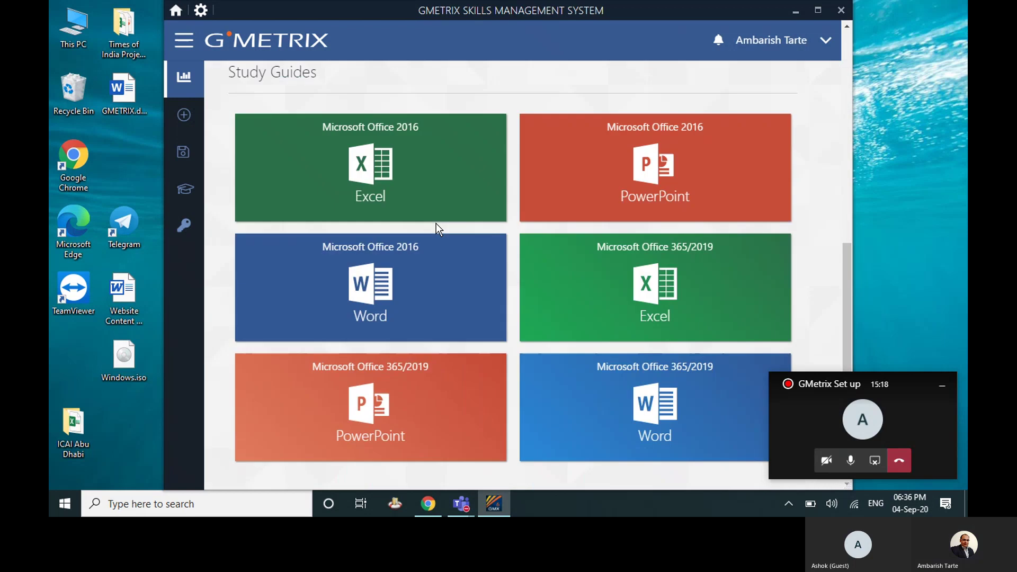
{"action": "left_click", "coordinate": [636, 214]}
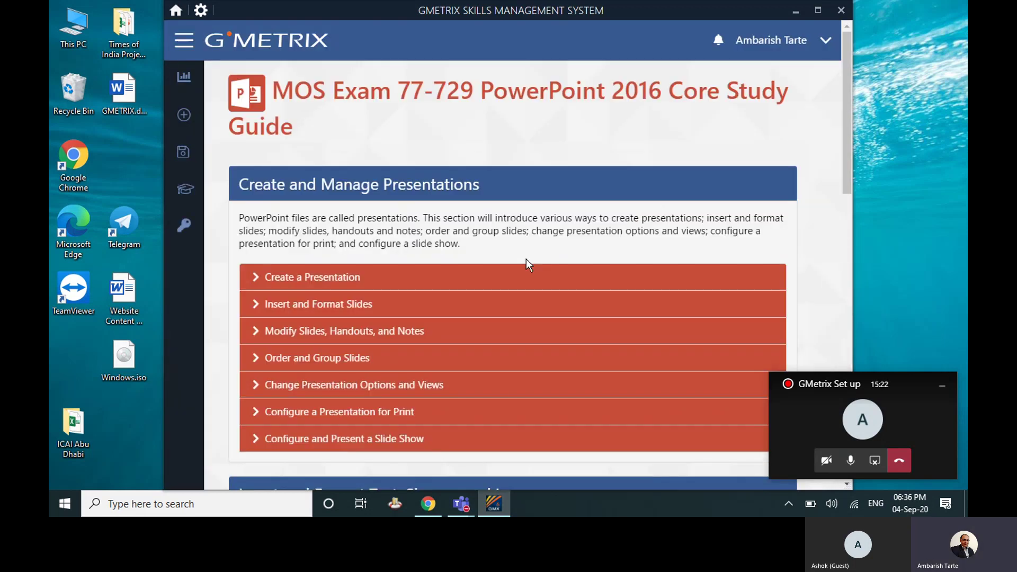
{"action": "scroll", "coordinate": [513, 277], "scroll_direction": "down", "scroll_amount": 5}
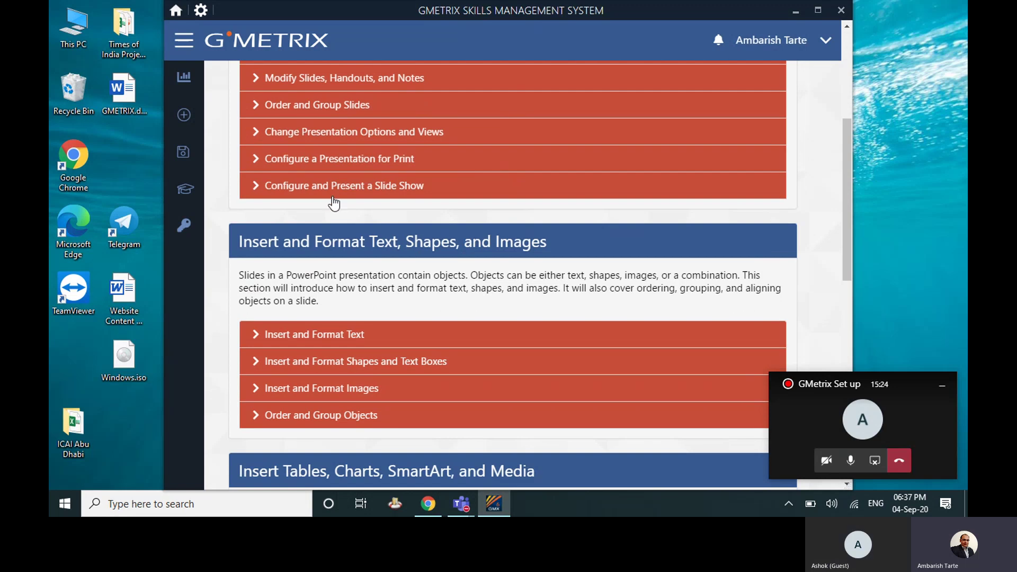
{"action": "left_click", "coordinate": [320, 194]}
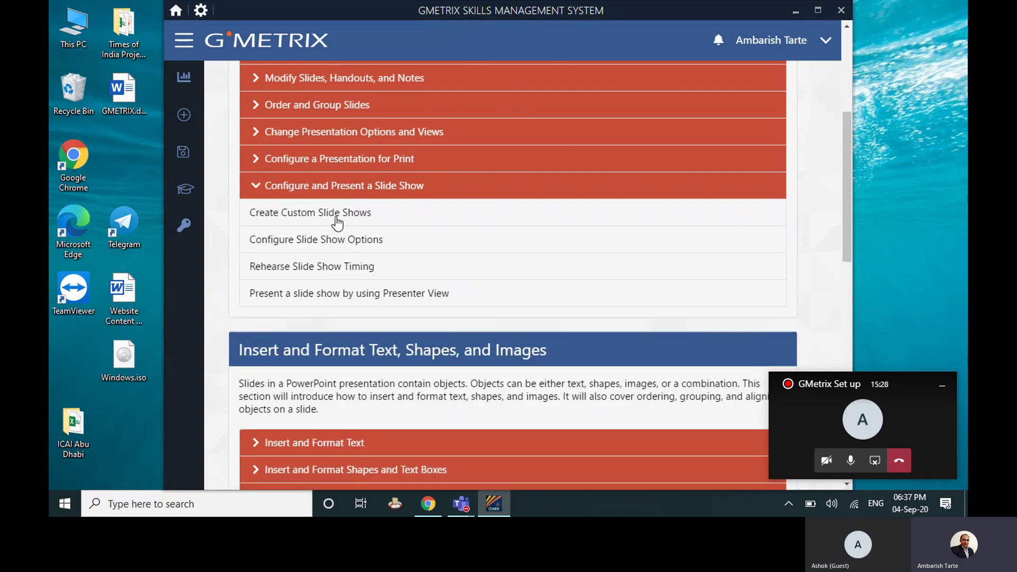
{"action": "left_click", "coordinate": [336, 216]}
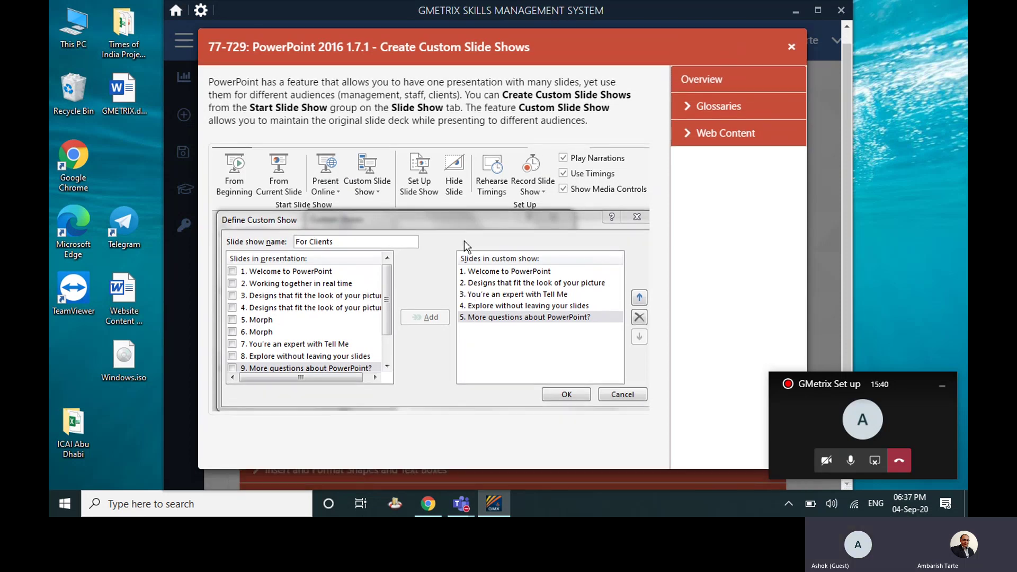
{"action": "scroll", "coordinate": [464, 241], "scroll_direction": "up", "scroll_amount": 1}
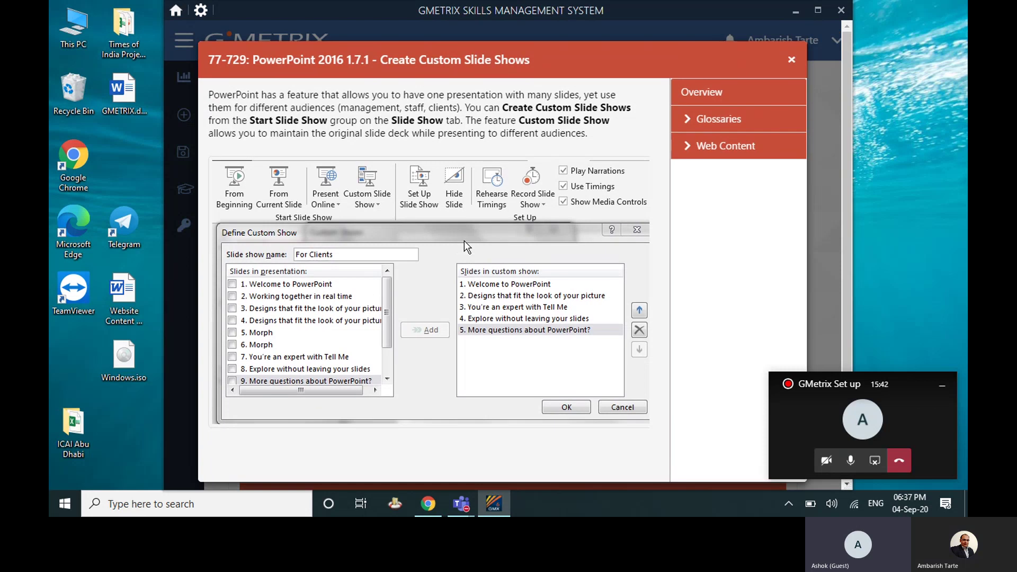
{"action": "left_click", "coordinate": [791, 62]}
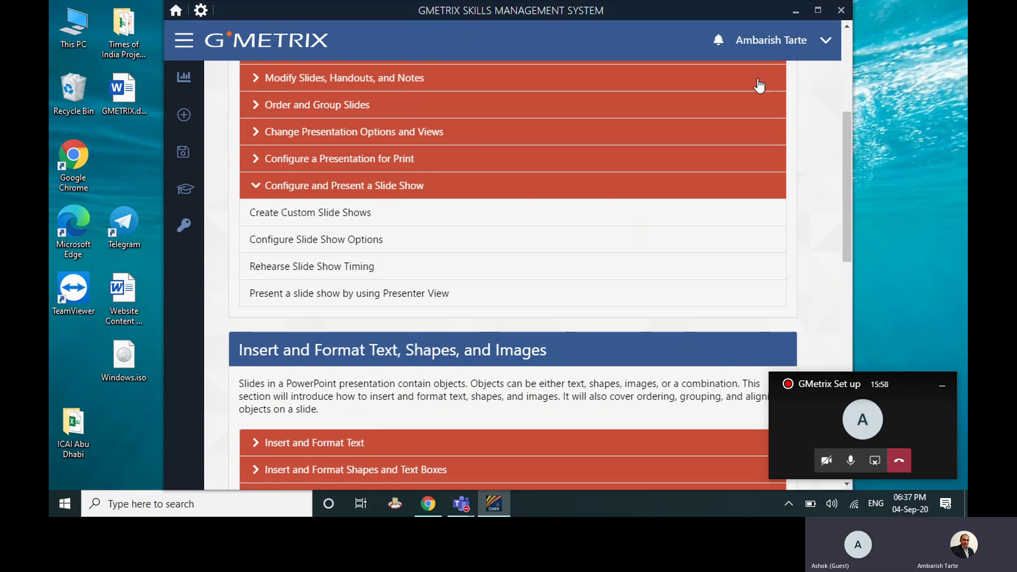
Step: Bring the Teams meeting forward and choose Stop recording from More actions
{"action": "left_click", "coordinate": [914, 431]}
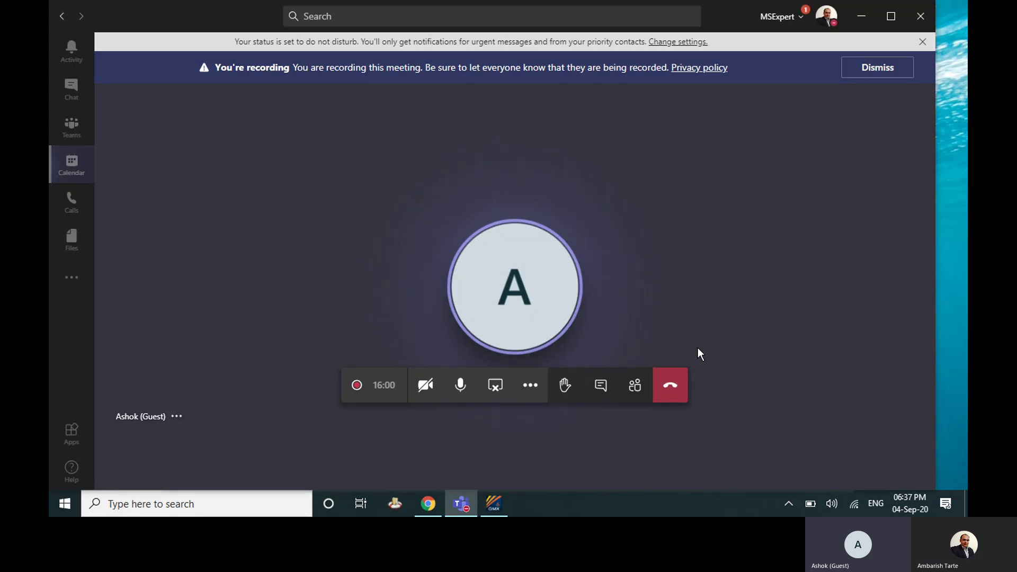
{"action": "left_click", "coordinate": [530, 385]}
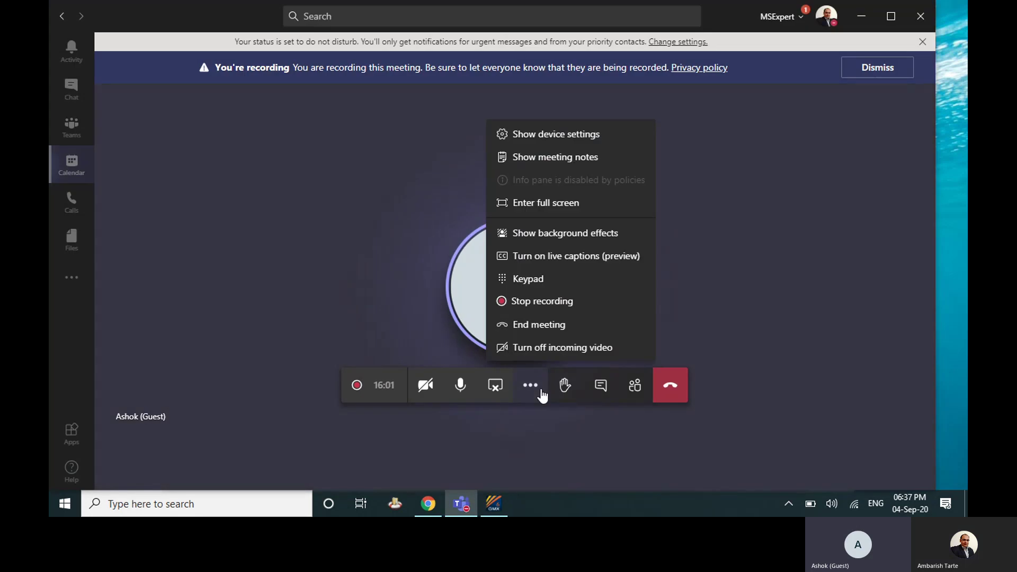
{"action": "left_click", "coordinate": [539, 313]}
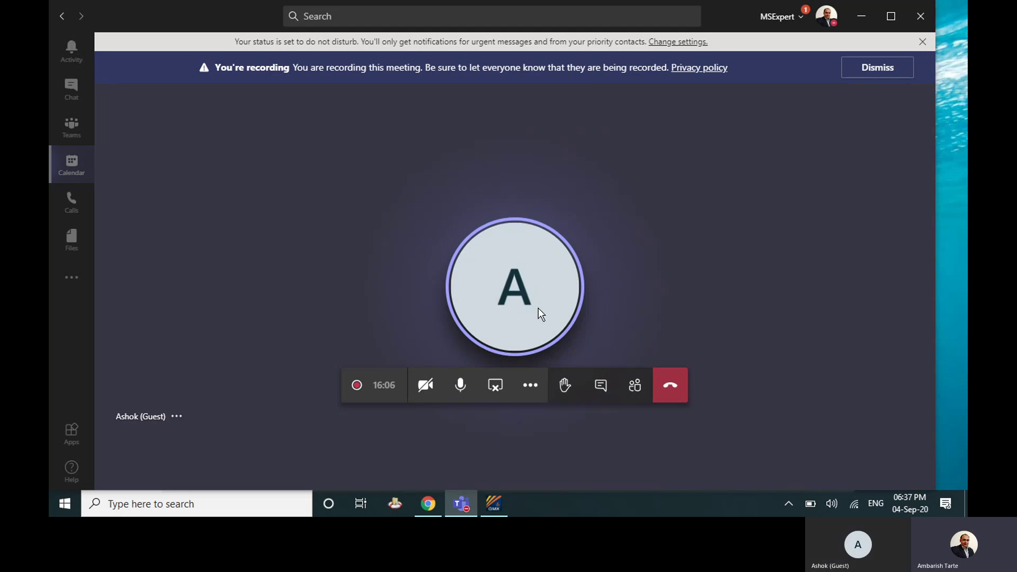